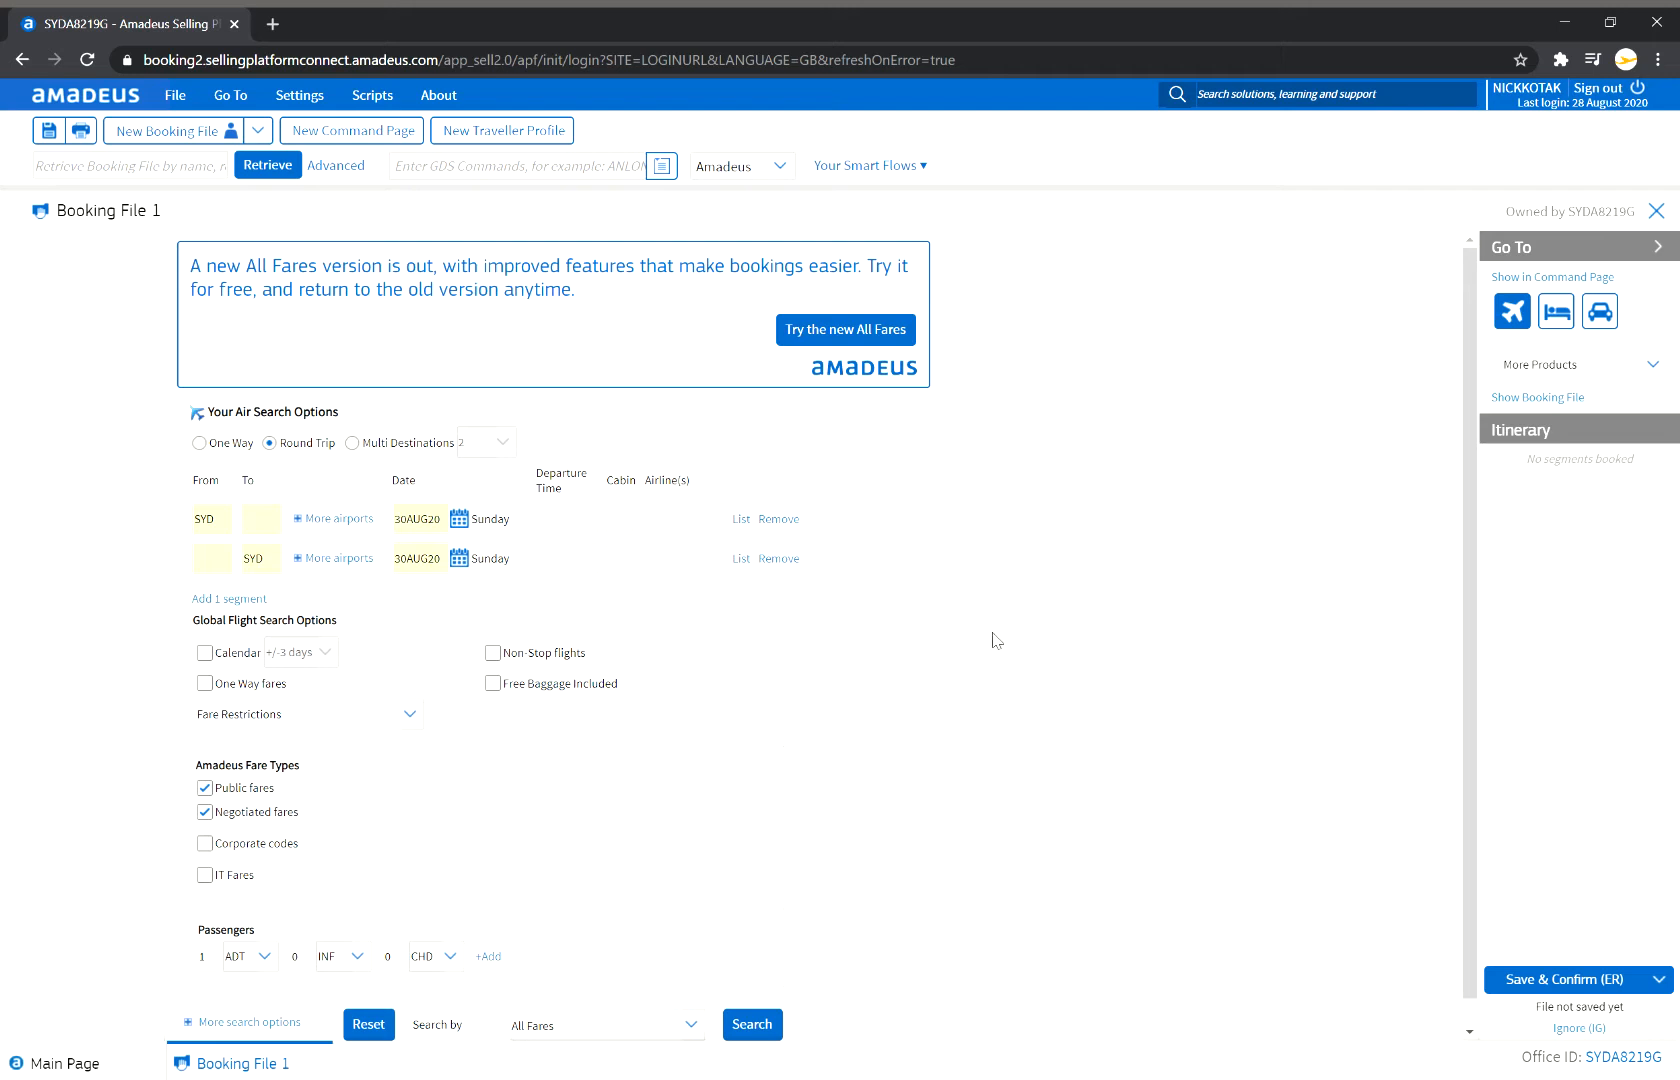
- View the booking file in command page mode and return to the graphic flight search
scroll(996, 640, down, 1)
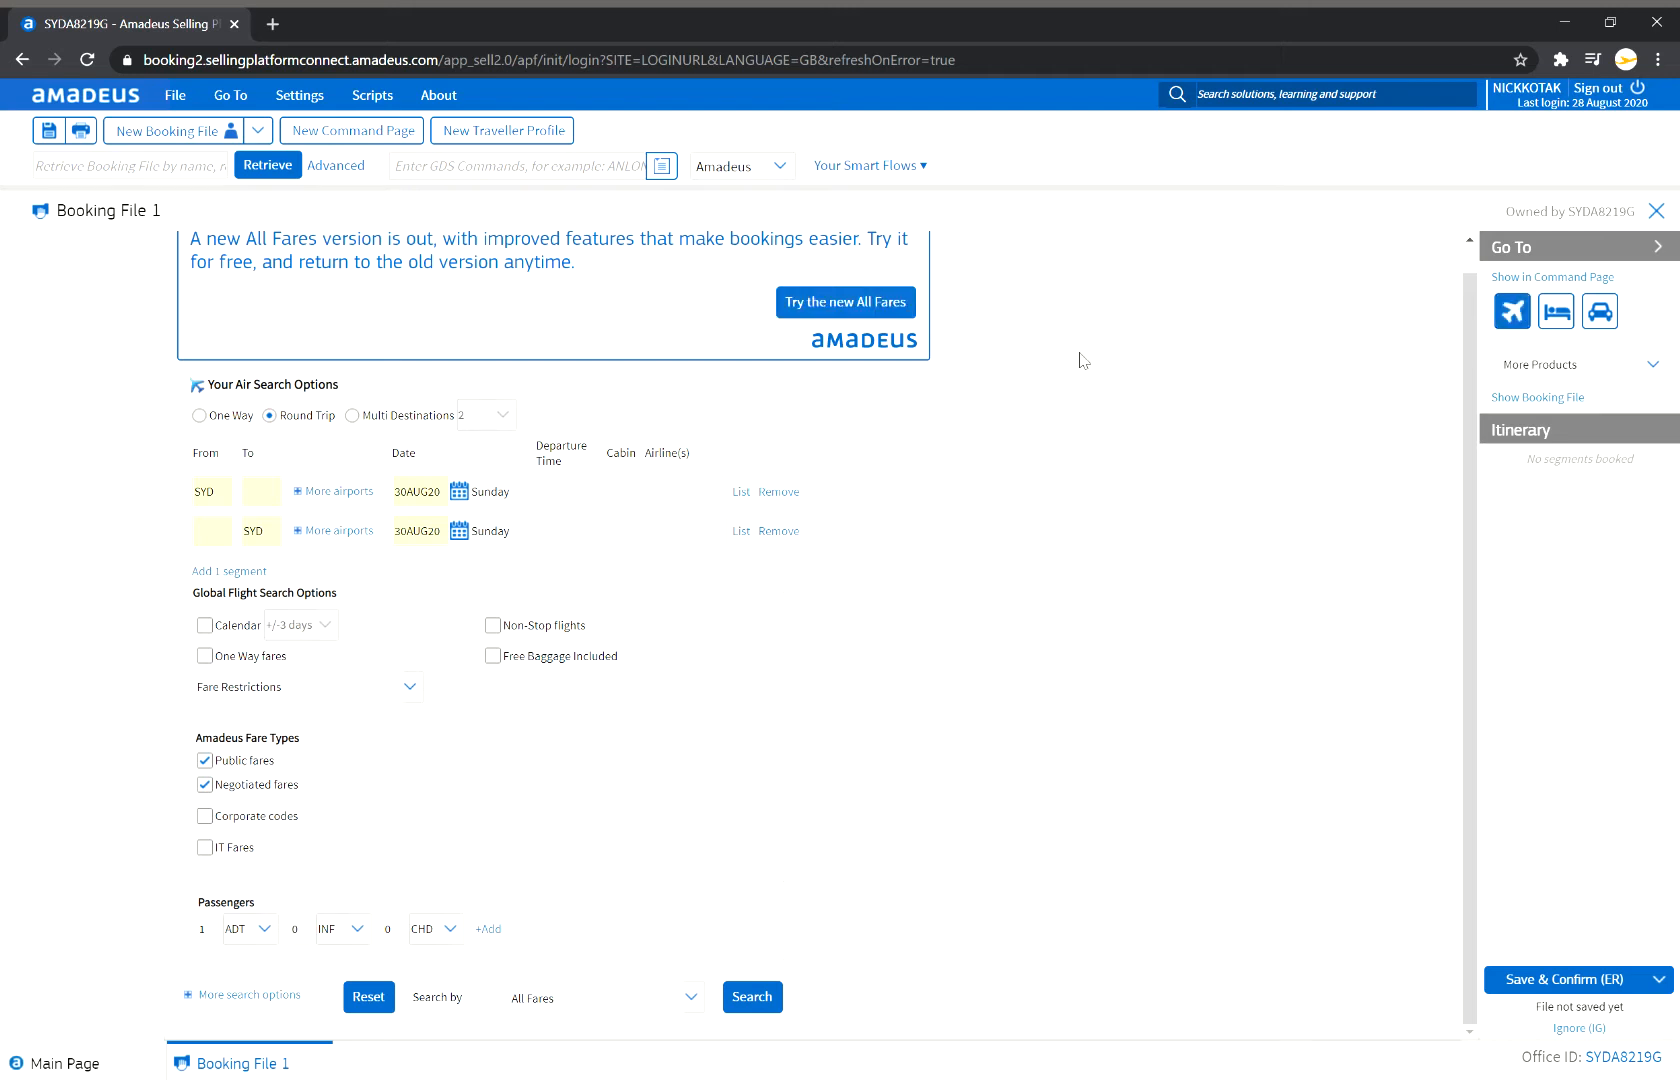
click(1540, 278)
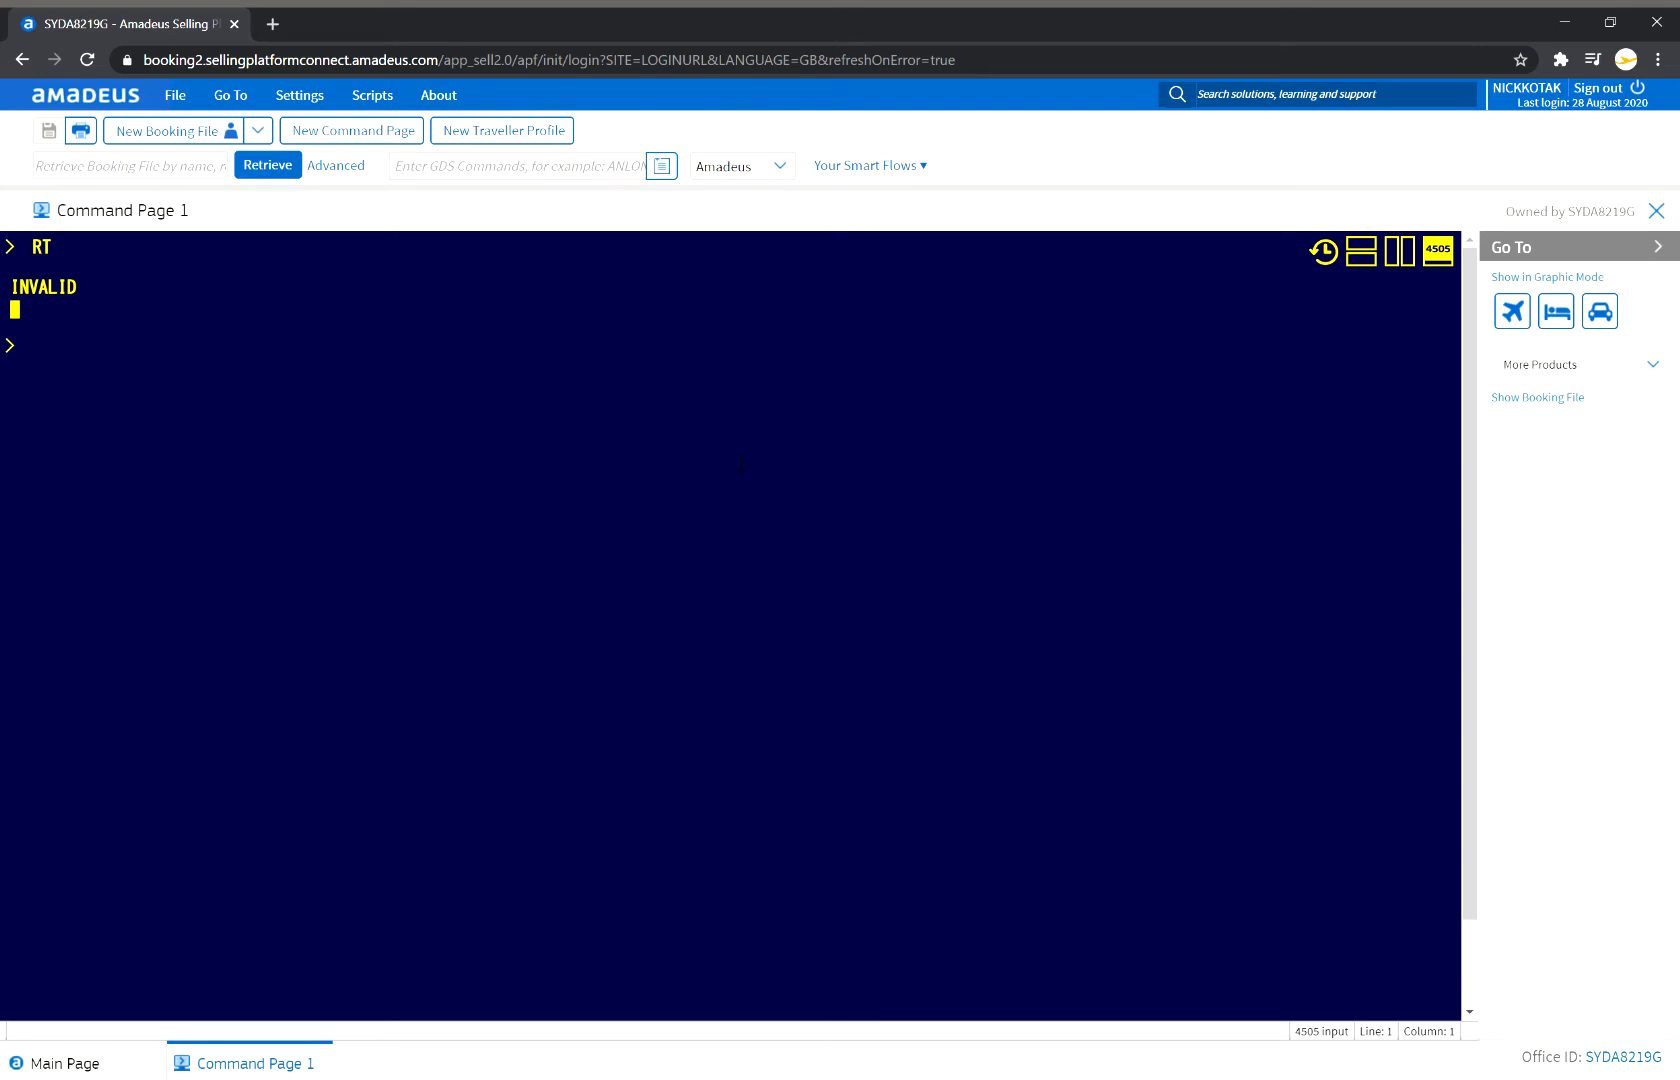
click(1514, 314)
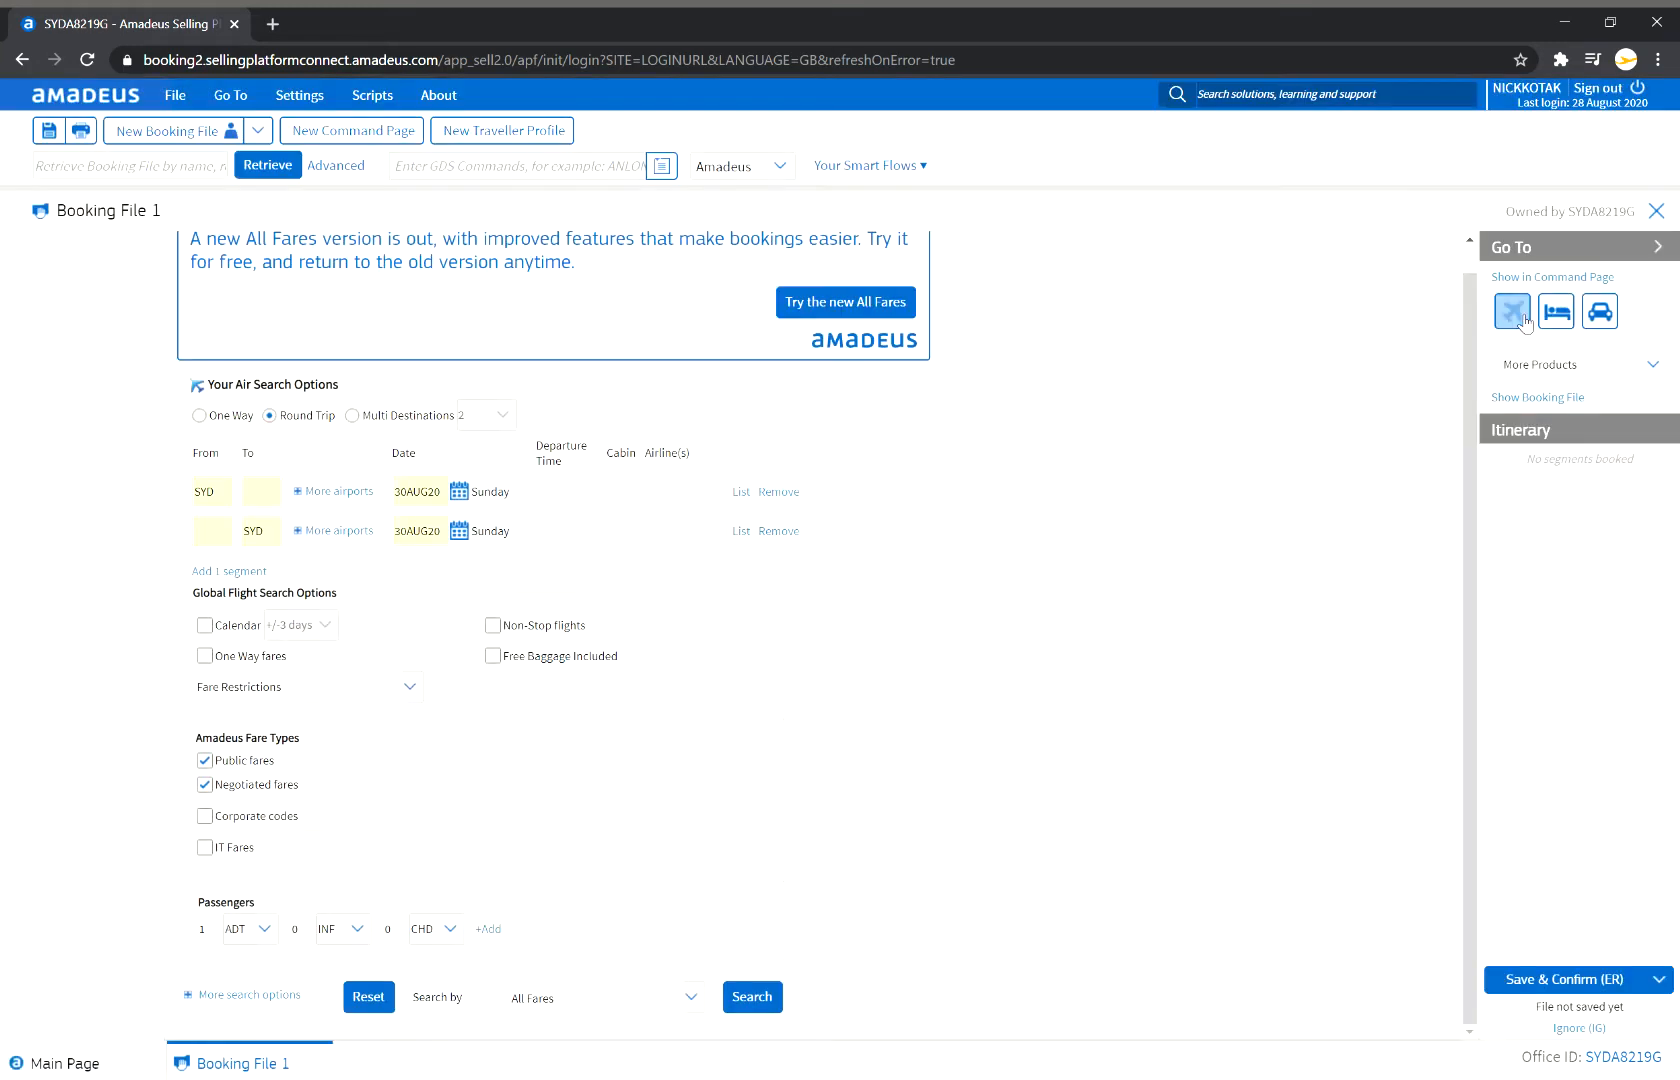
- Make the air search one way by removing the return segment, and enable the +/-3 days calendar option
click(788, 537)
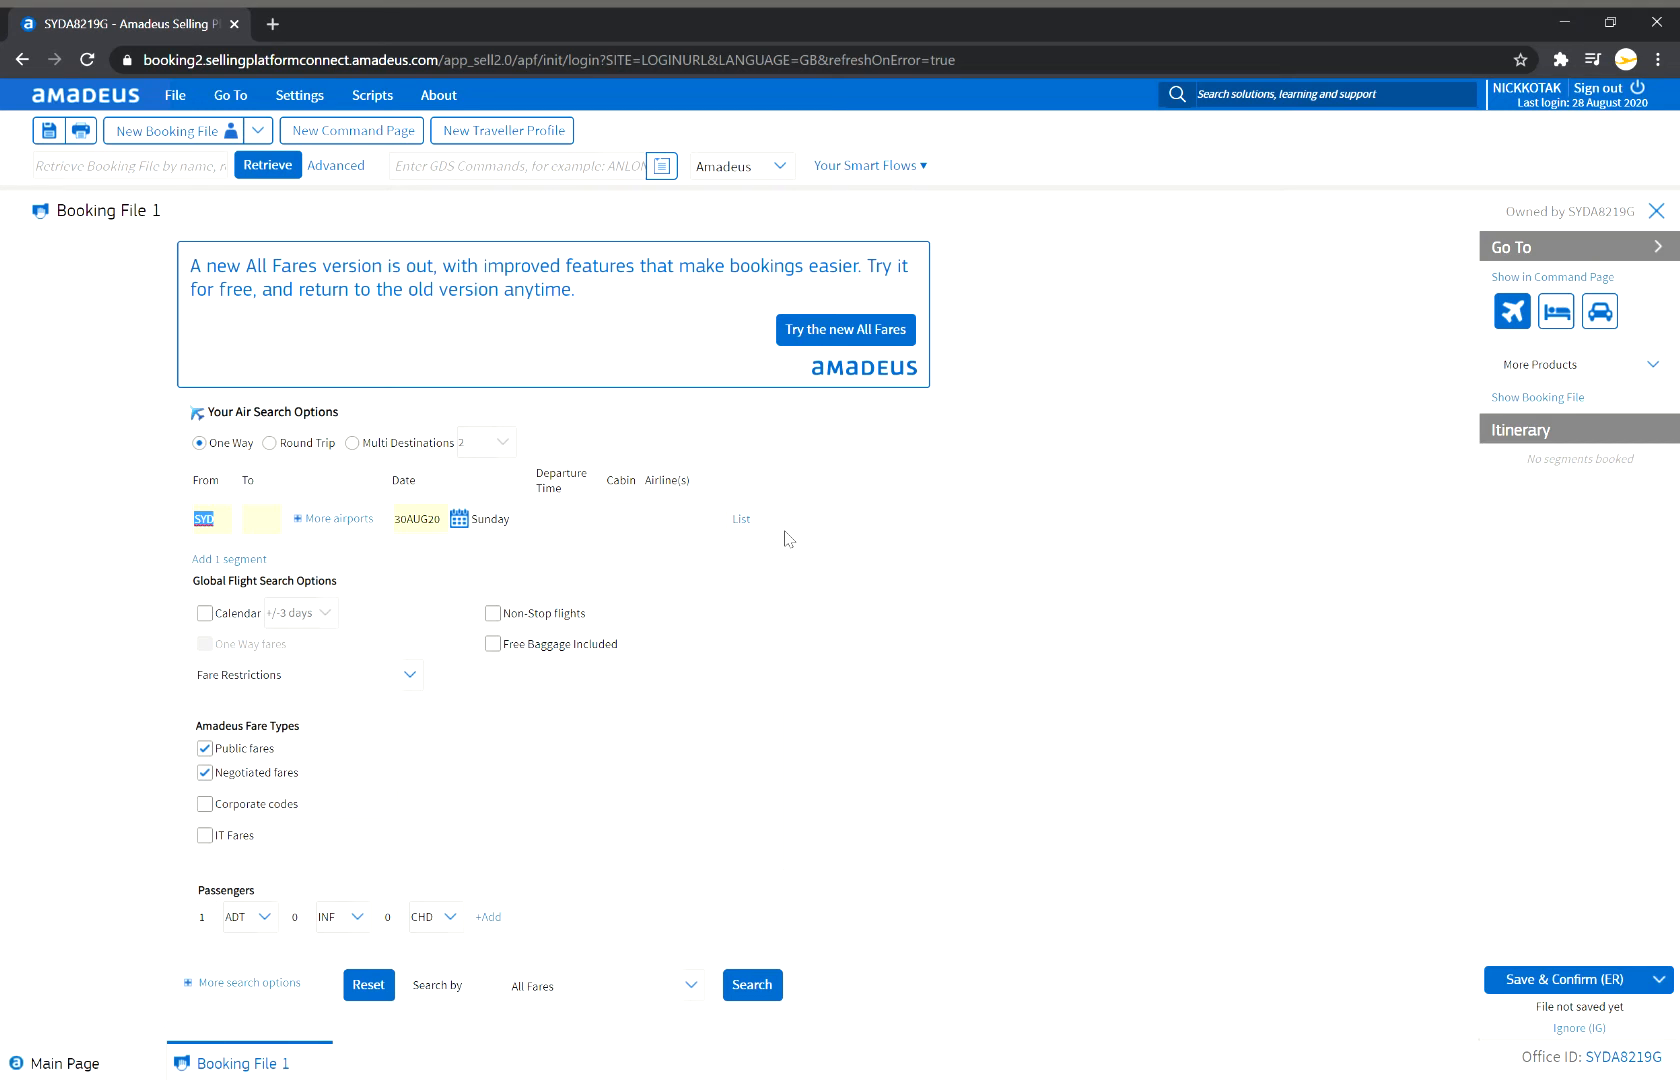
click(268, 533)
click(413, 446)
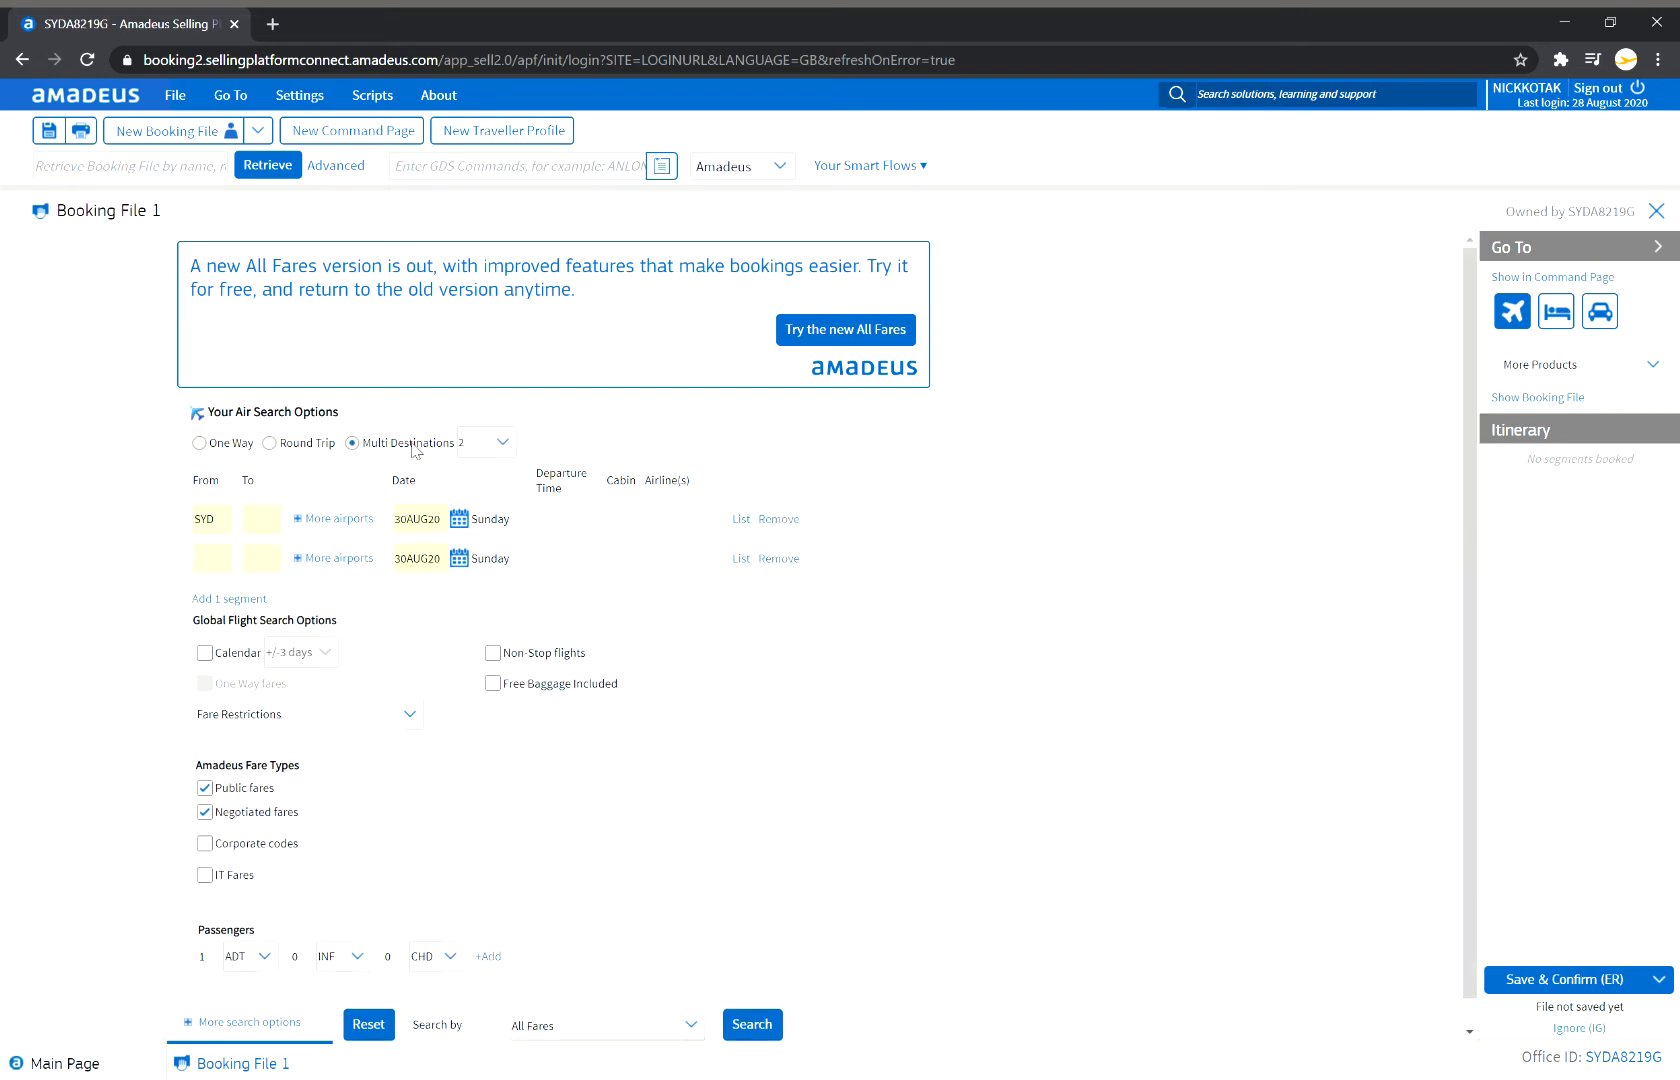
click(795, 559)
click(229, 617)
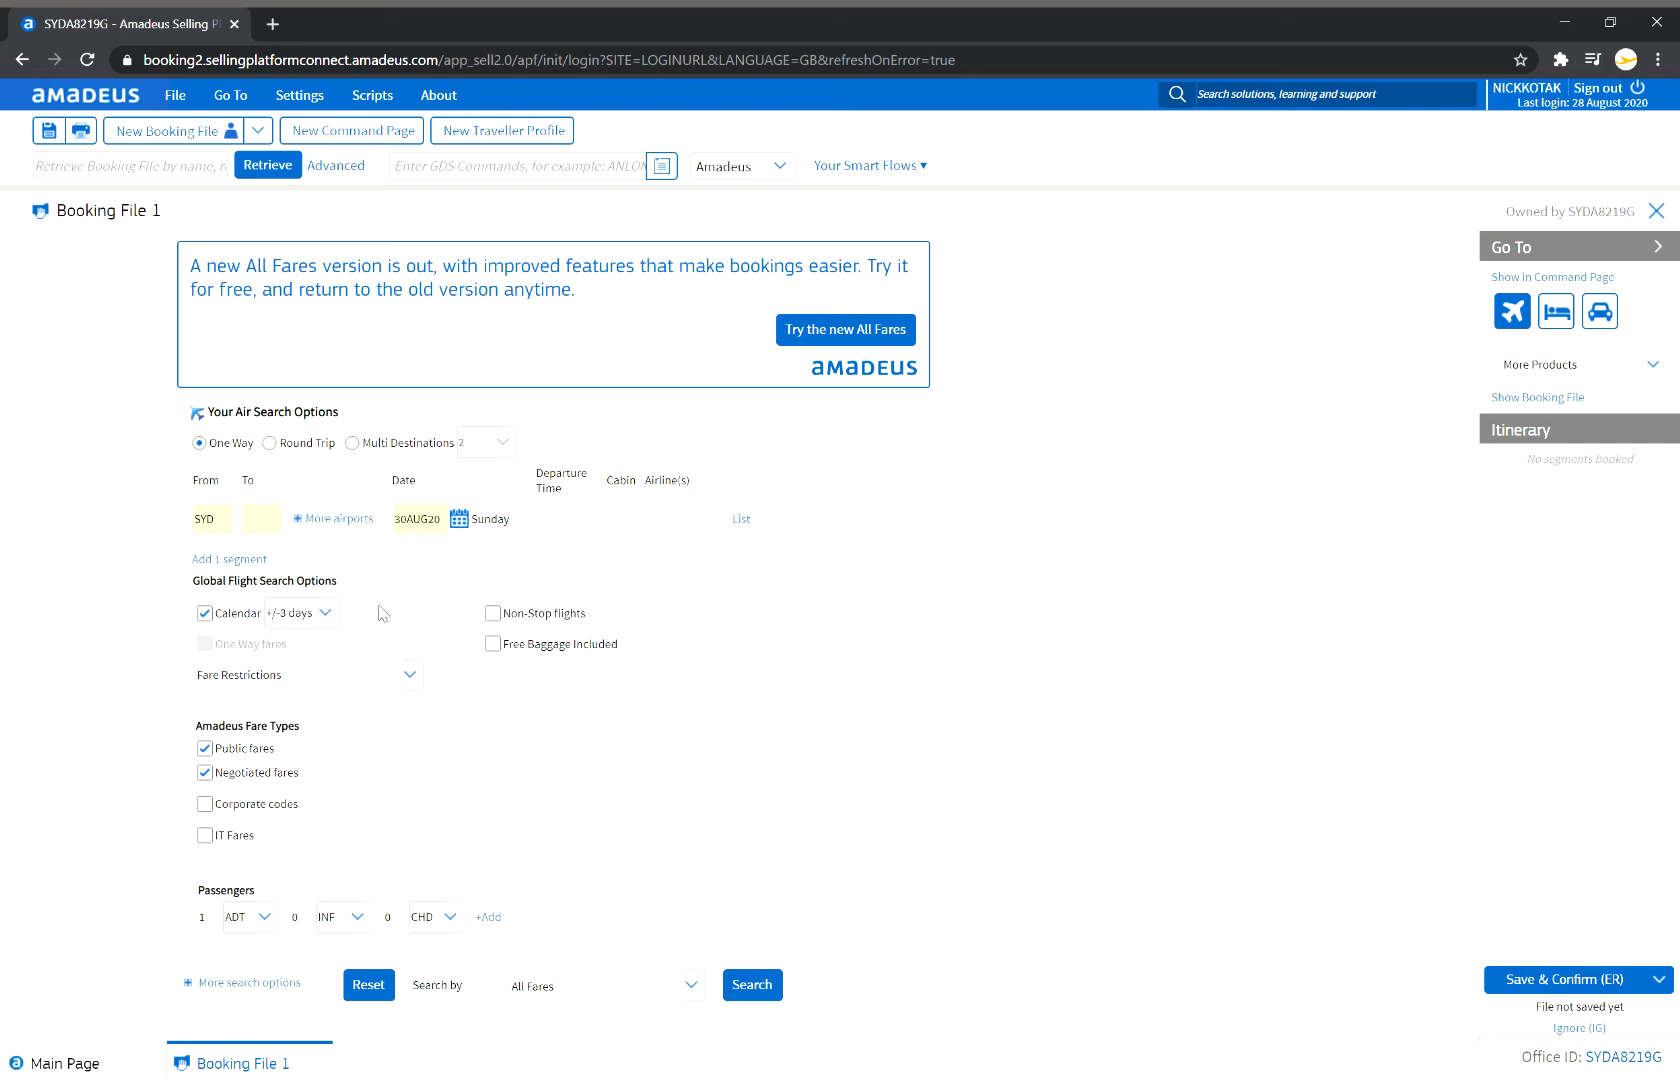
- Set the destination to London, Heathrow (LHR) by looking up "lon"
click(268, 520)
text(lon)
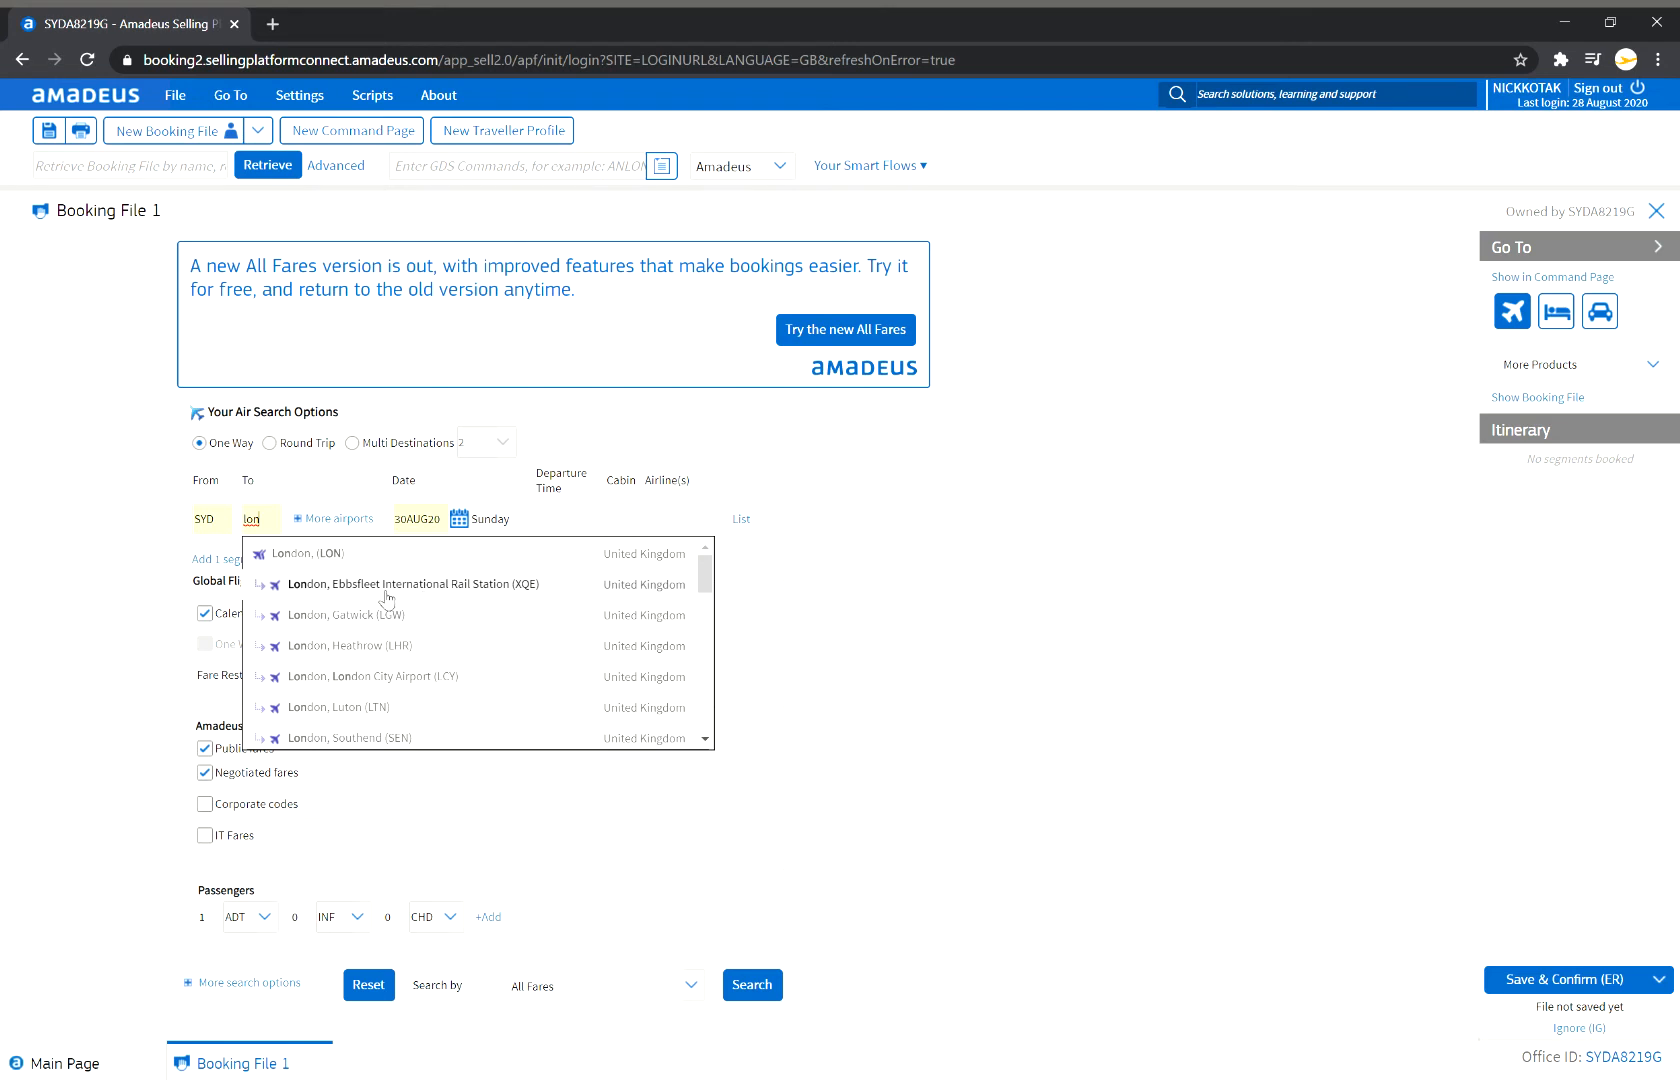
click(706, 582)
mouse_move(705, 582)
mouse_down()
mouse_move(706, 628)
mouse_move(705, 580)
mouse_up()
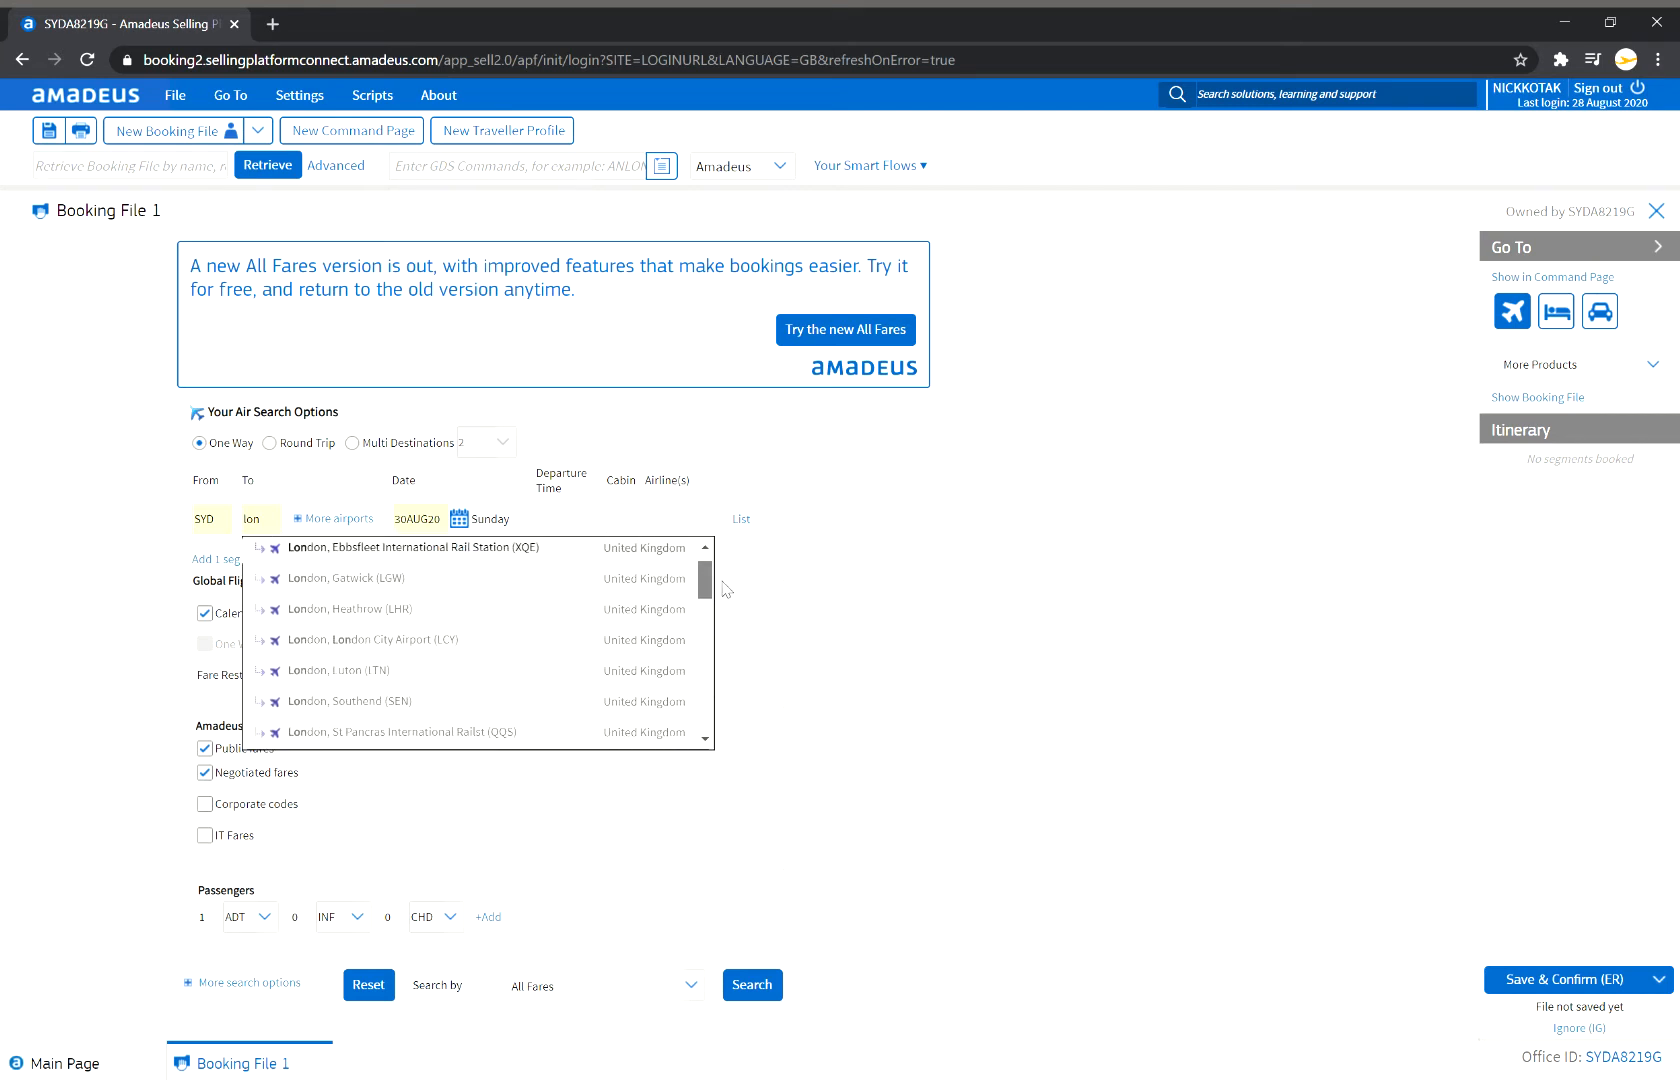
click(520, 606)
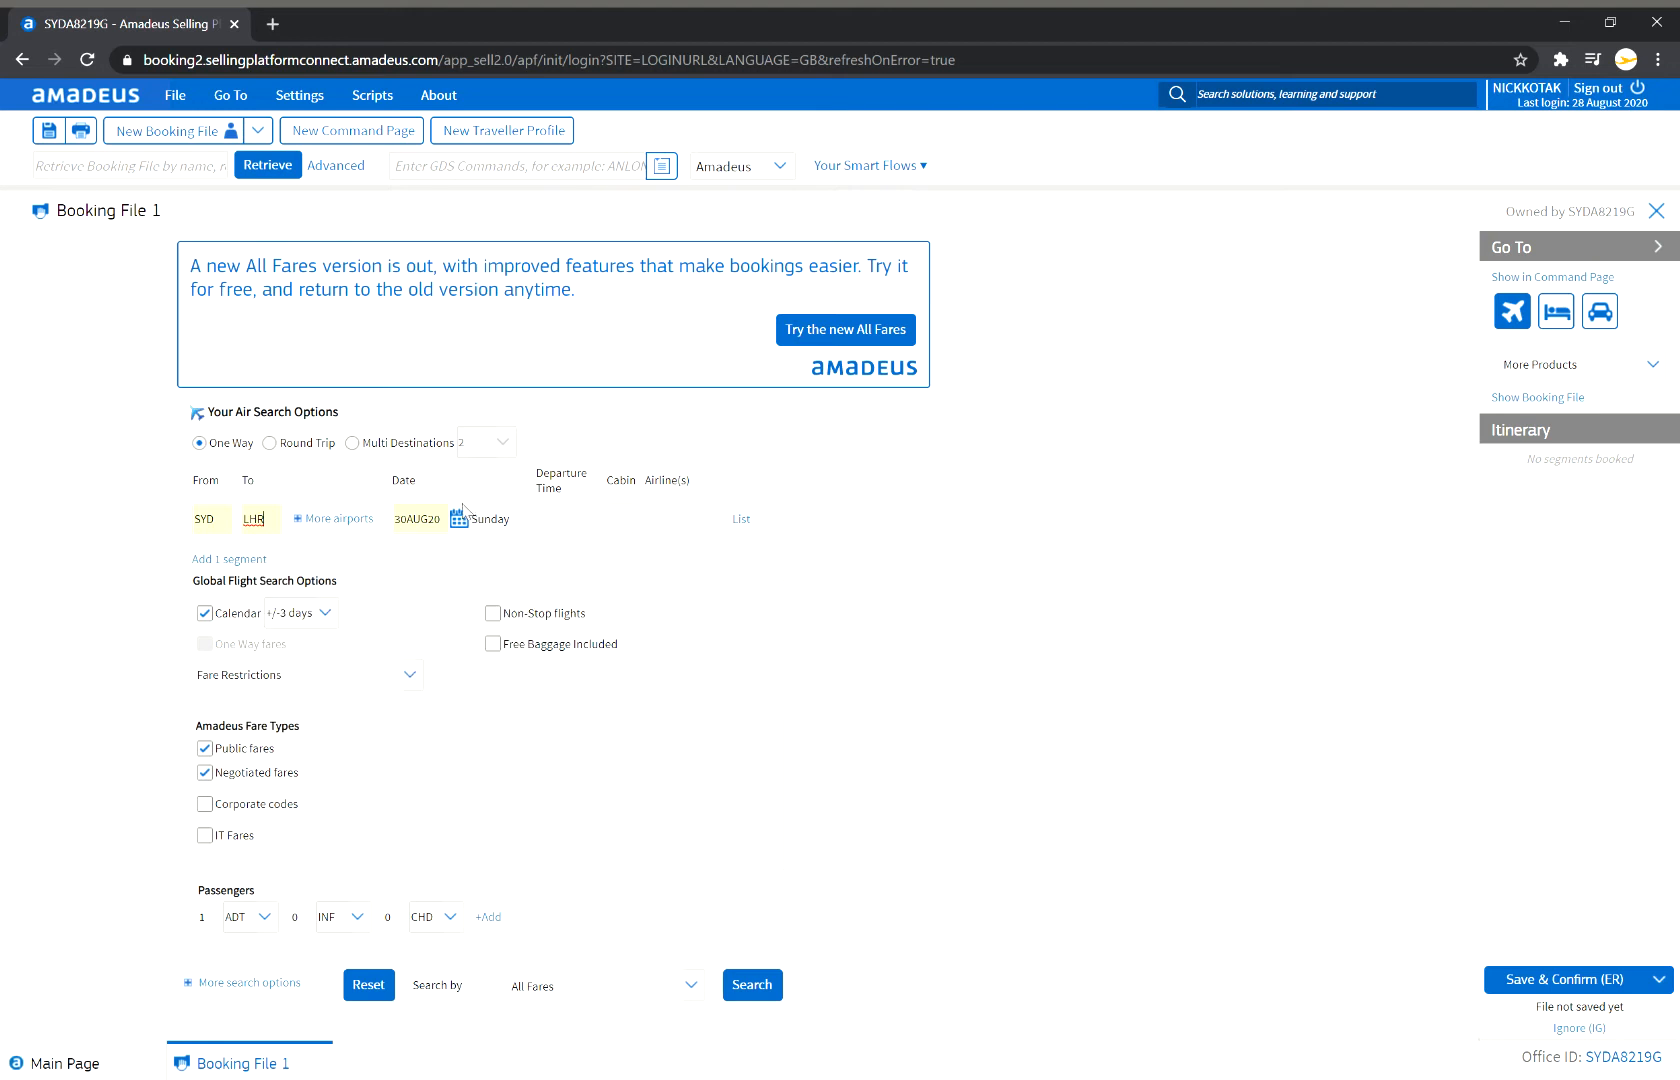
- Set the travel date to 20APR21 and run the one-way SYD to LHR fare search
click(446, 528)
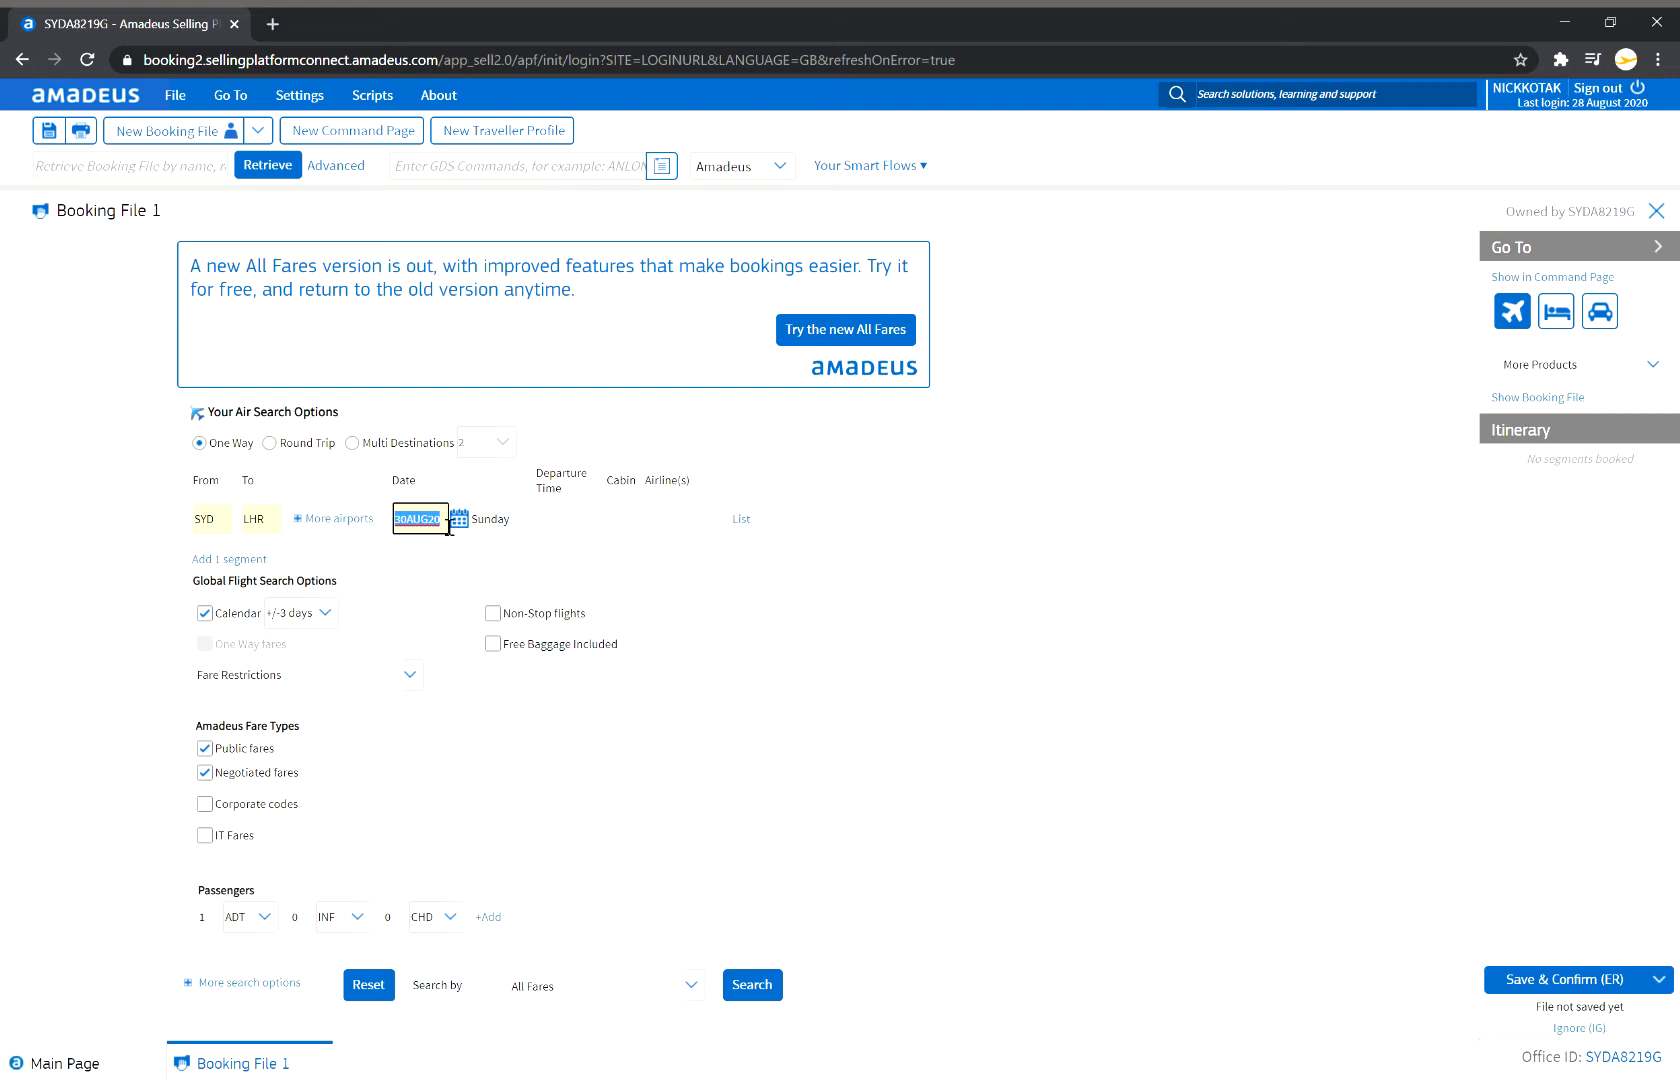
text(20APR21)
key(Tab)
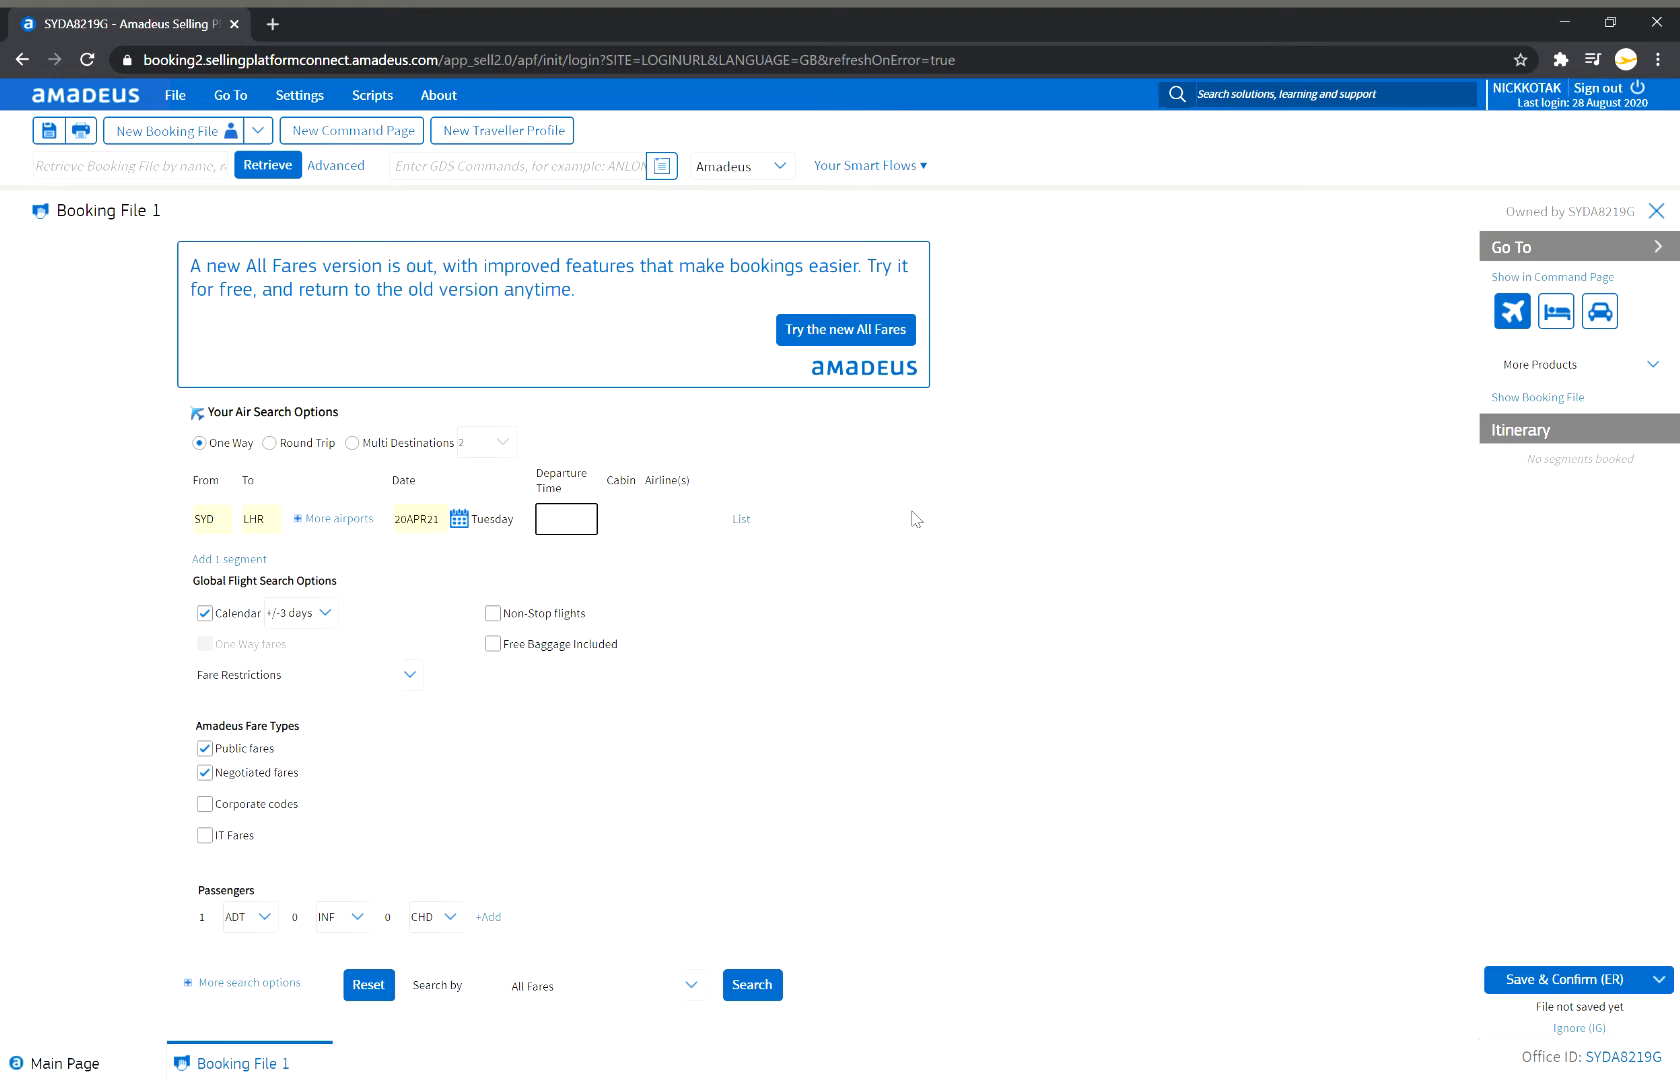
click(631, 528)
key(Return)
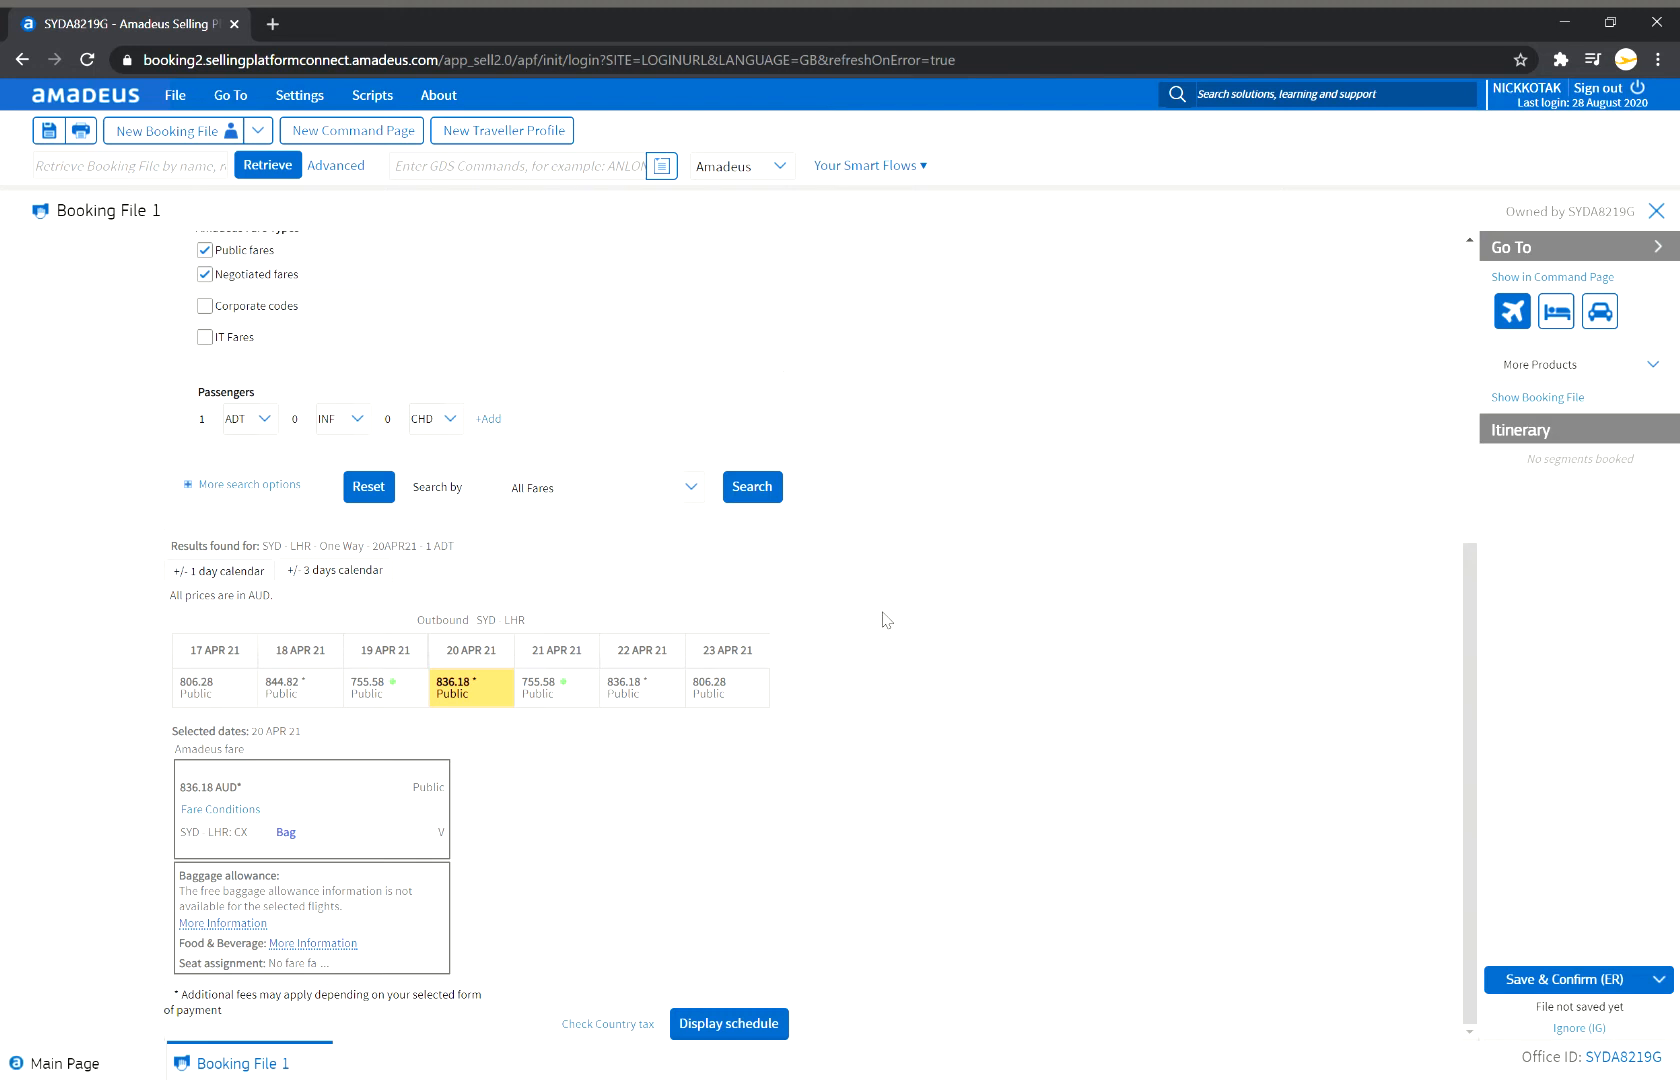
- Compare the calendar fare details for 18, 19, 20 and 21 April 2021
scroll(882, 619, up, 3)
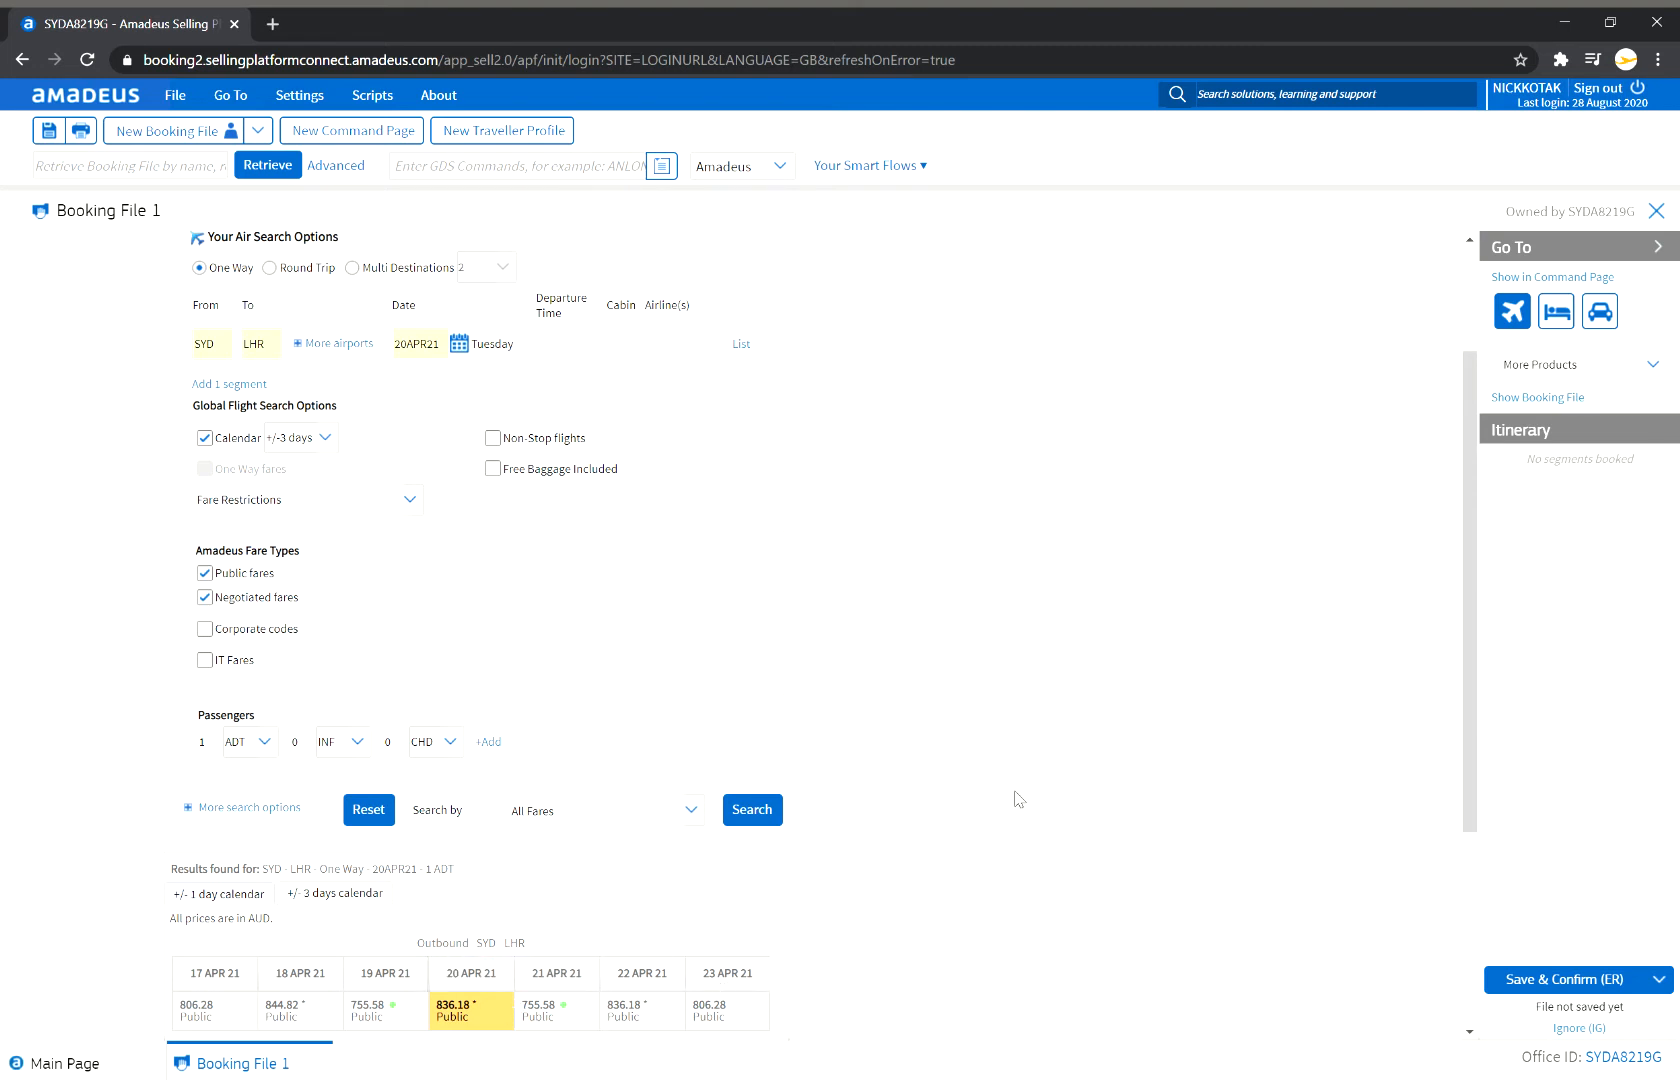
scroll(1017, 798, down, 3)
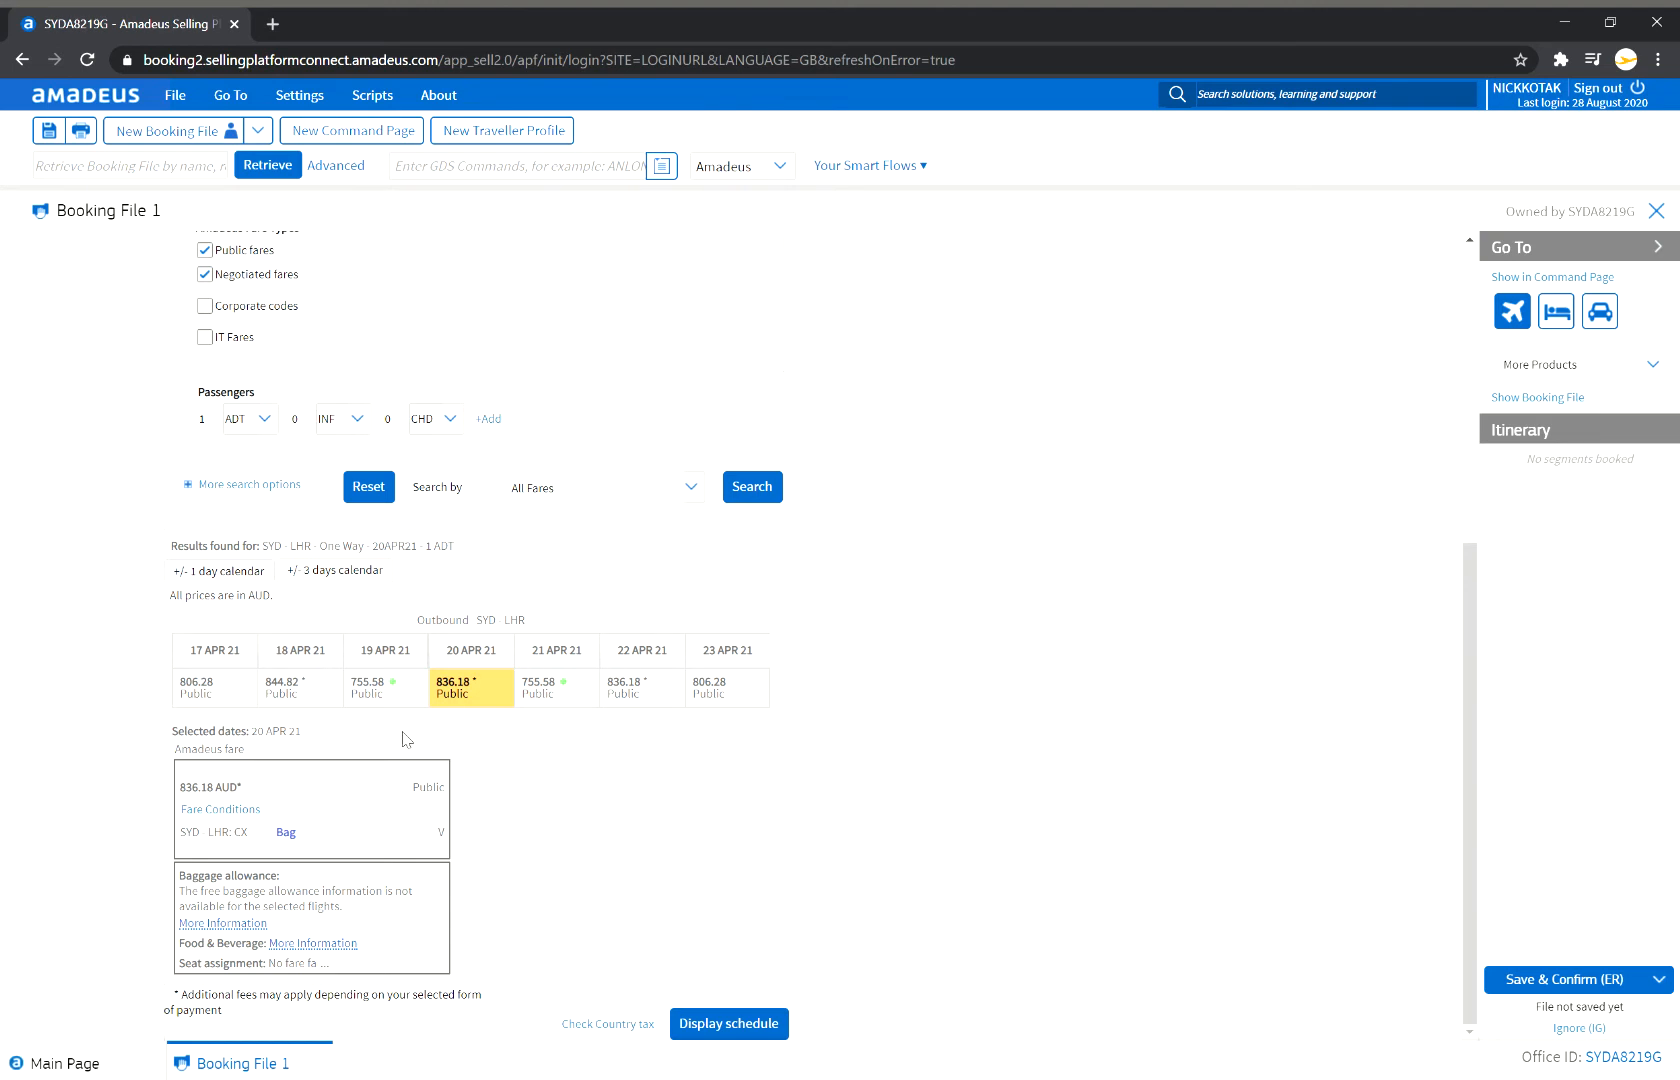
scroll(383, 694, up, 1)
click(283, 740)
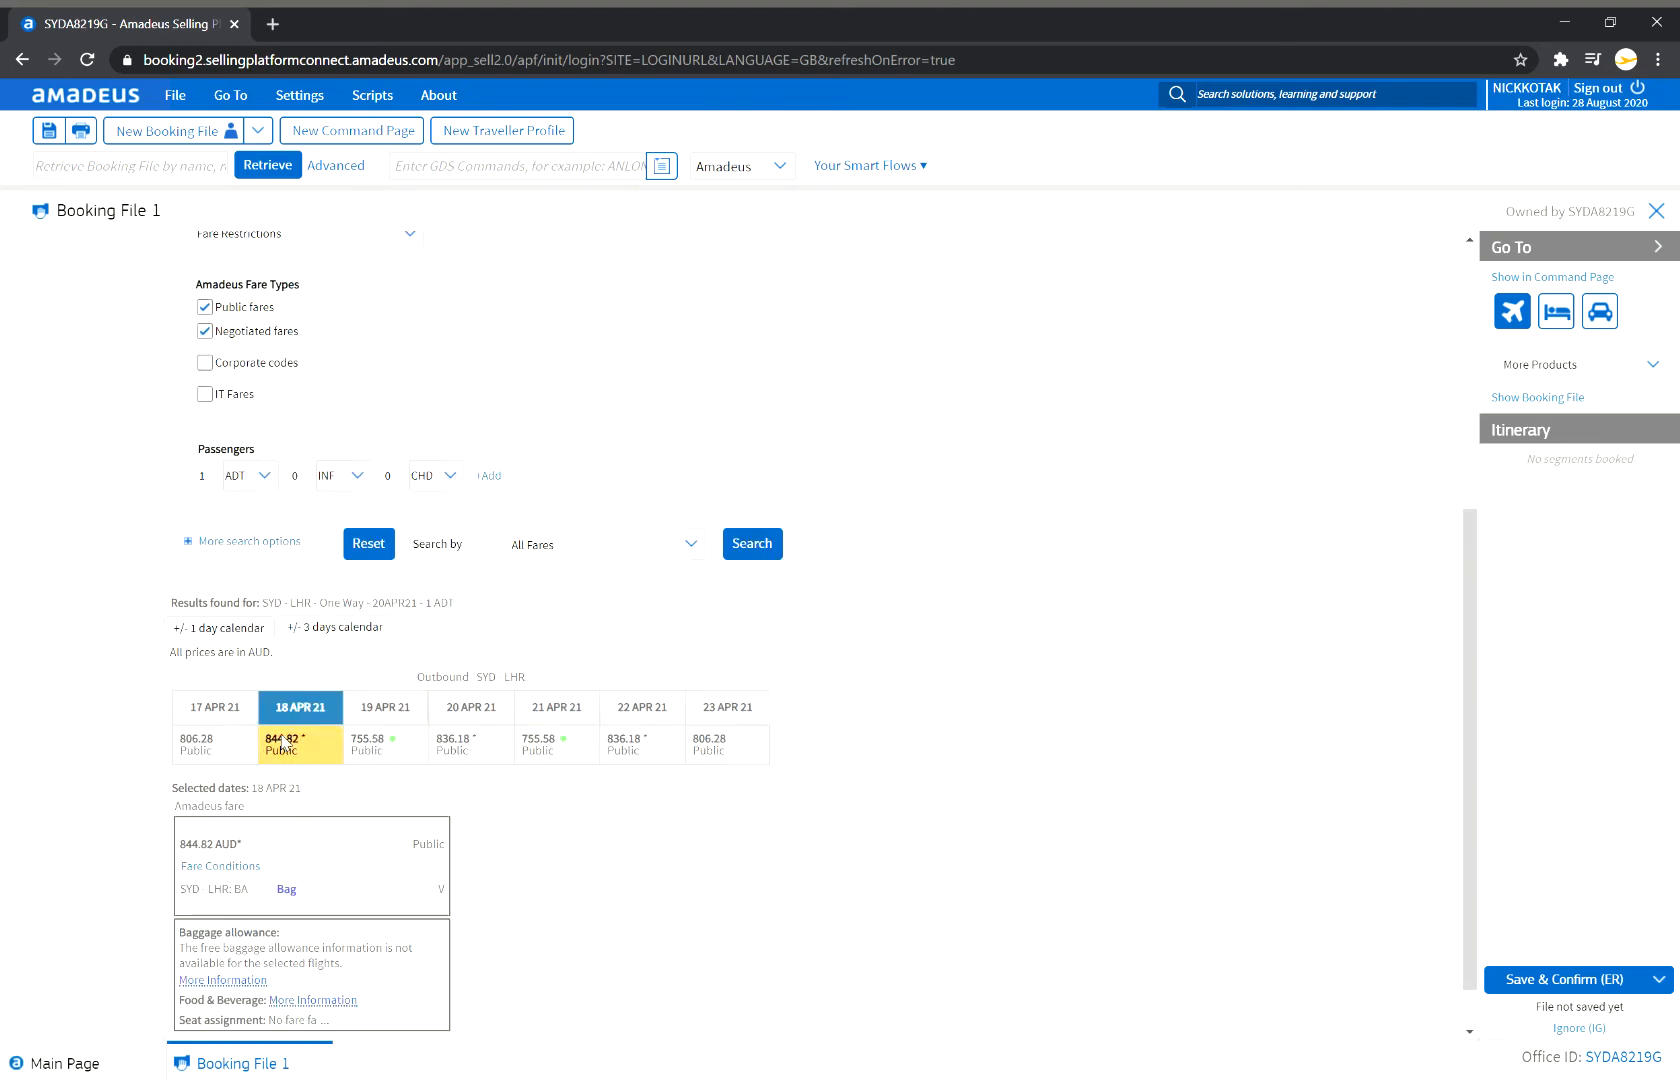
click(470, 742)
click(556, 742)
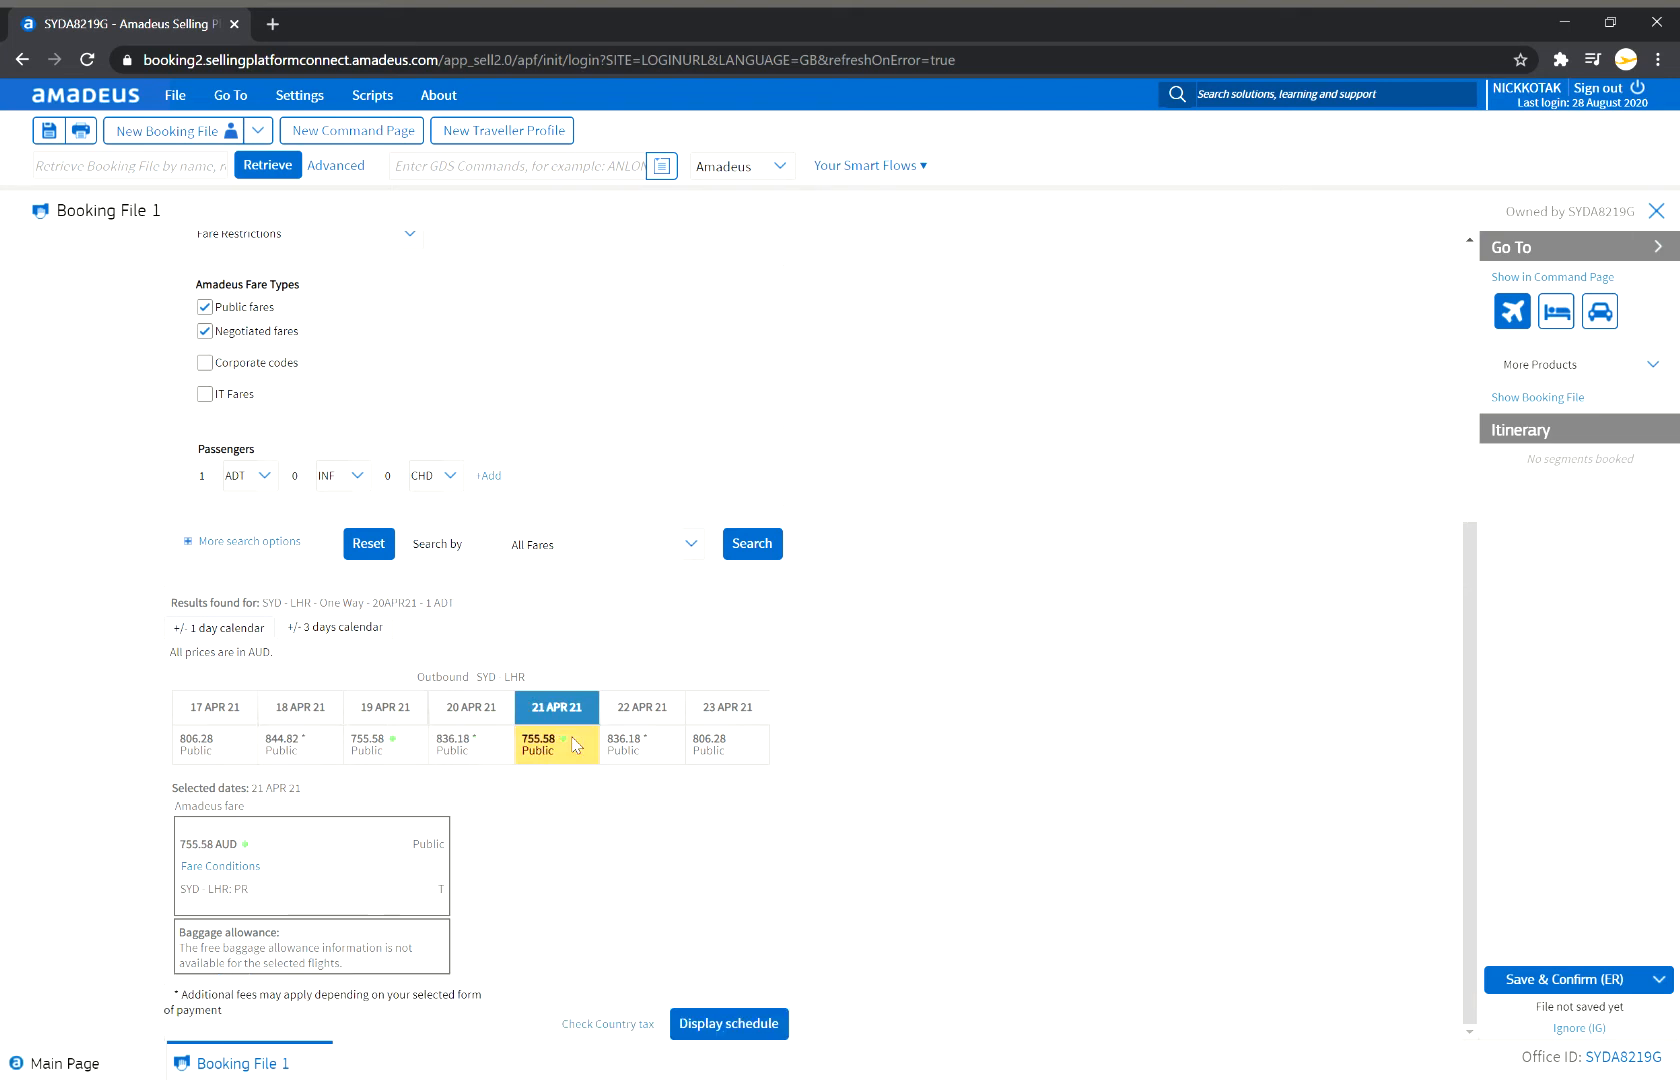
click(381, 760)
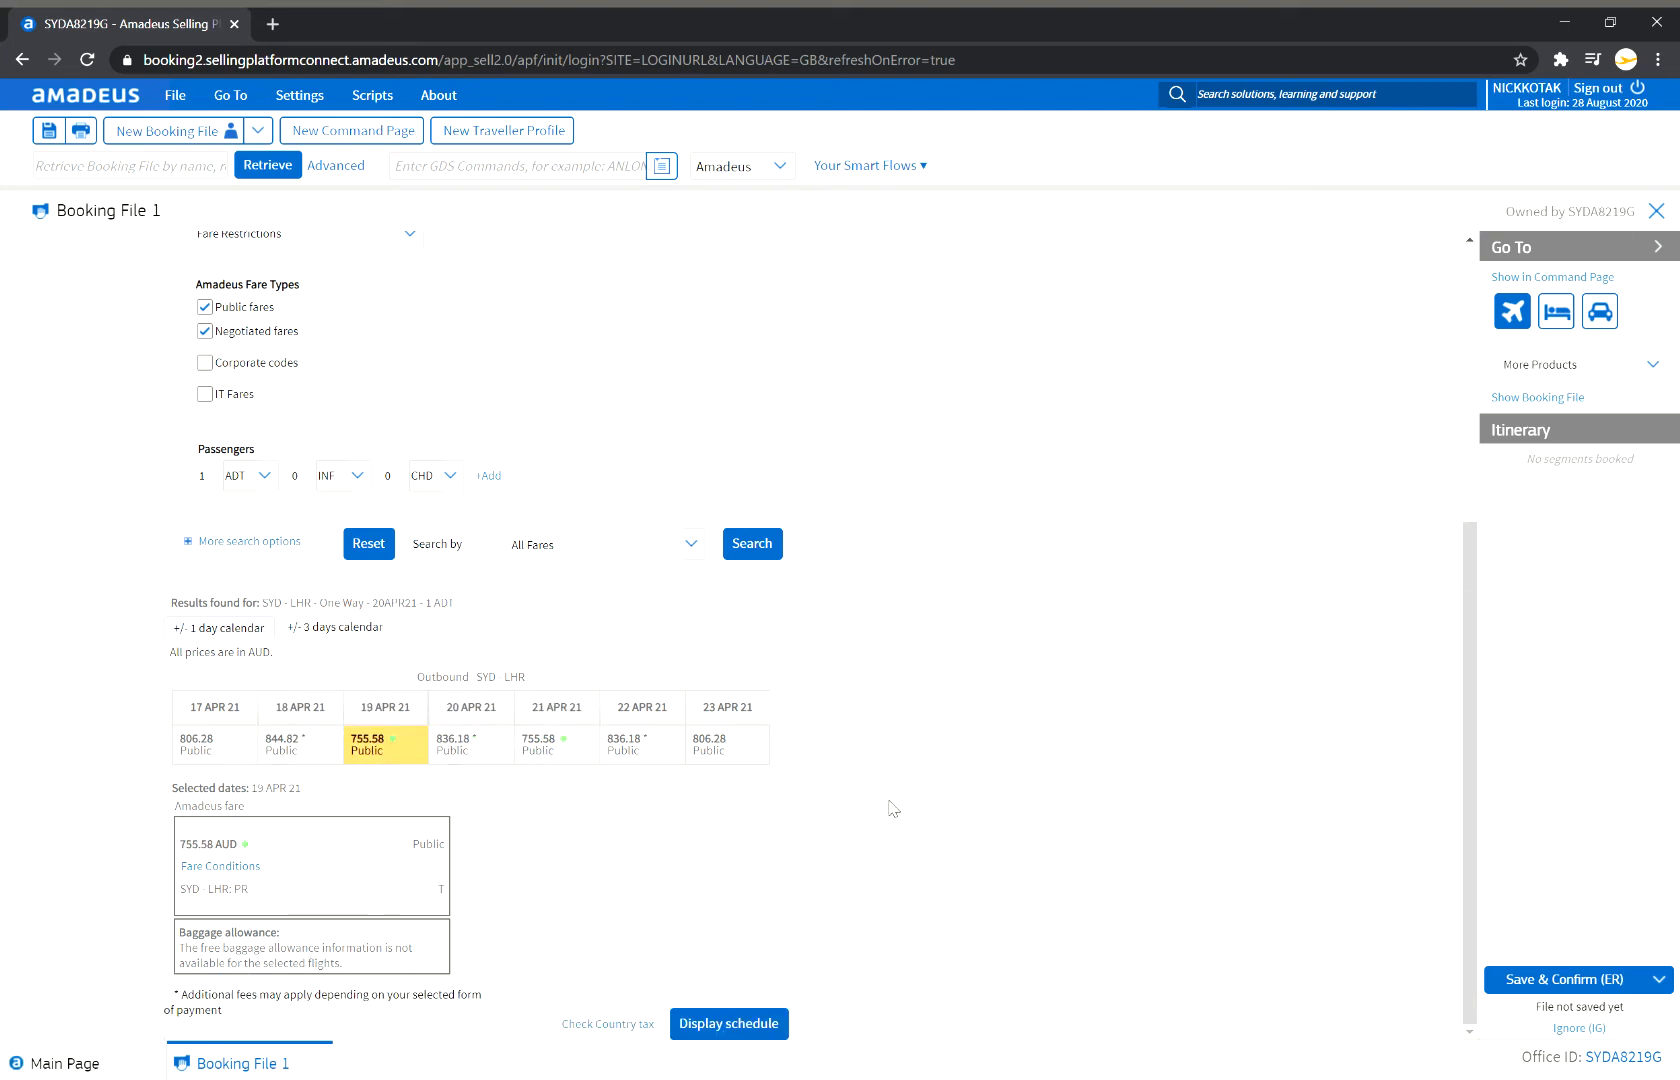
click(545, 750)
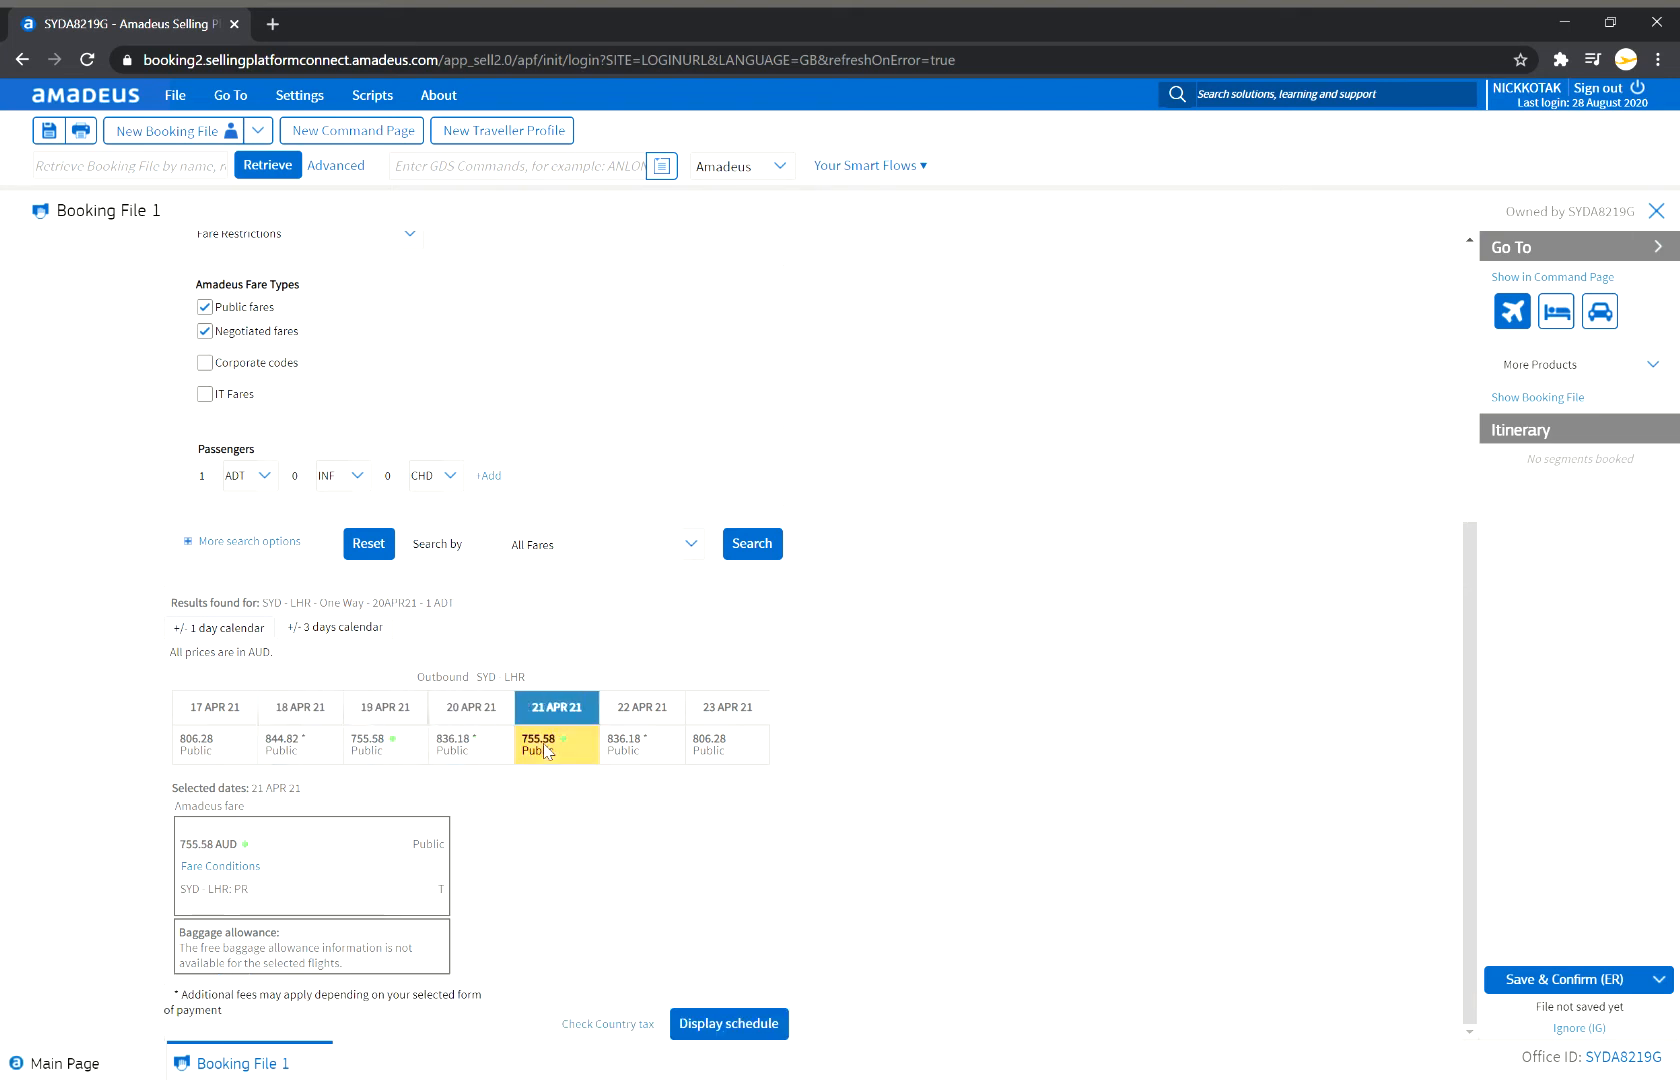
- Select the 20 APR 21 fare in the calendar and display its flight schedule
click(468, 752)
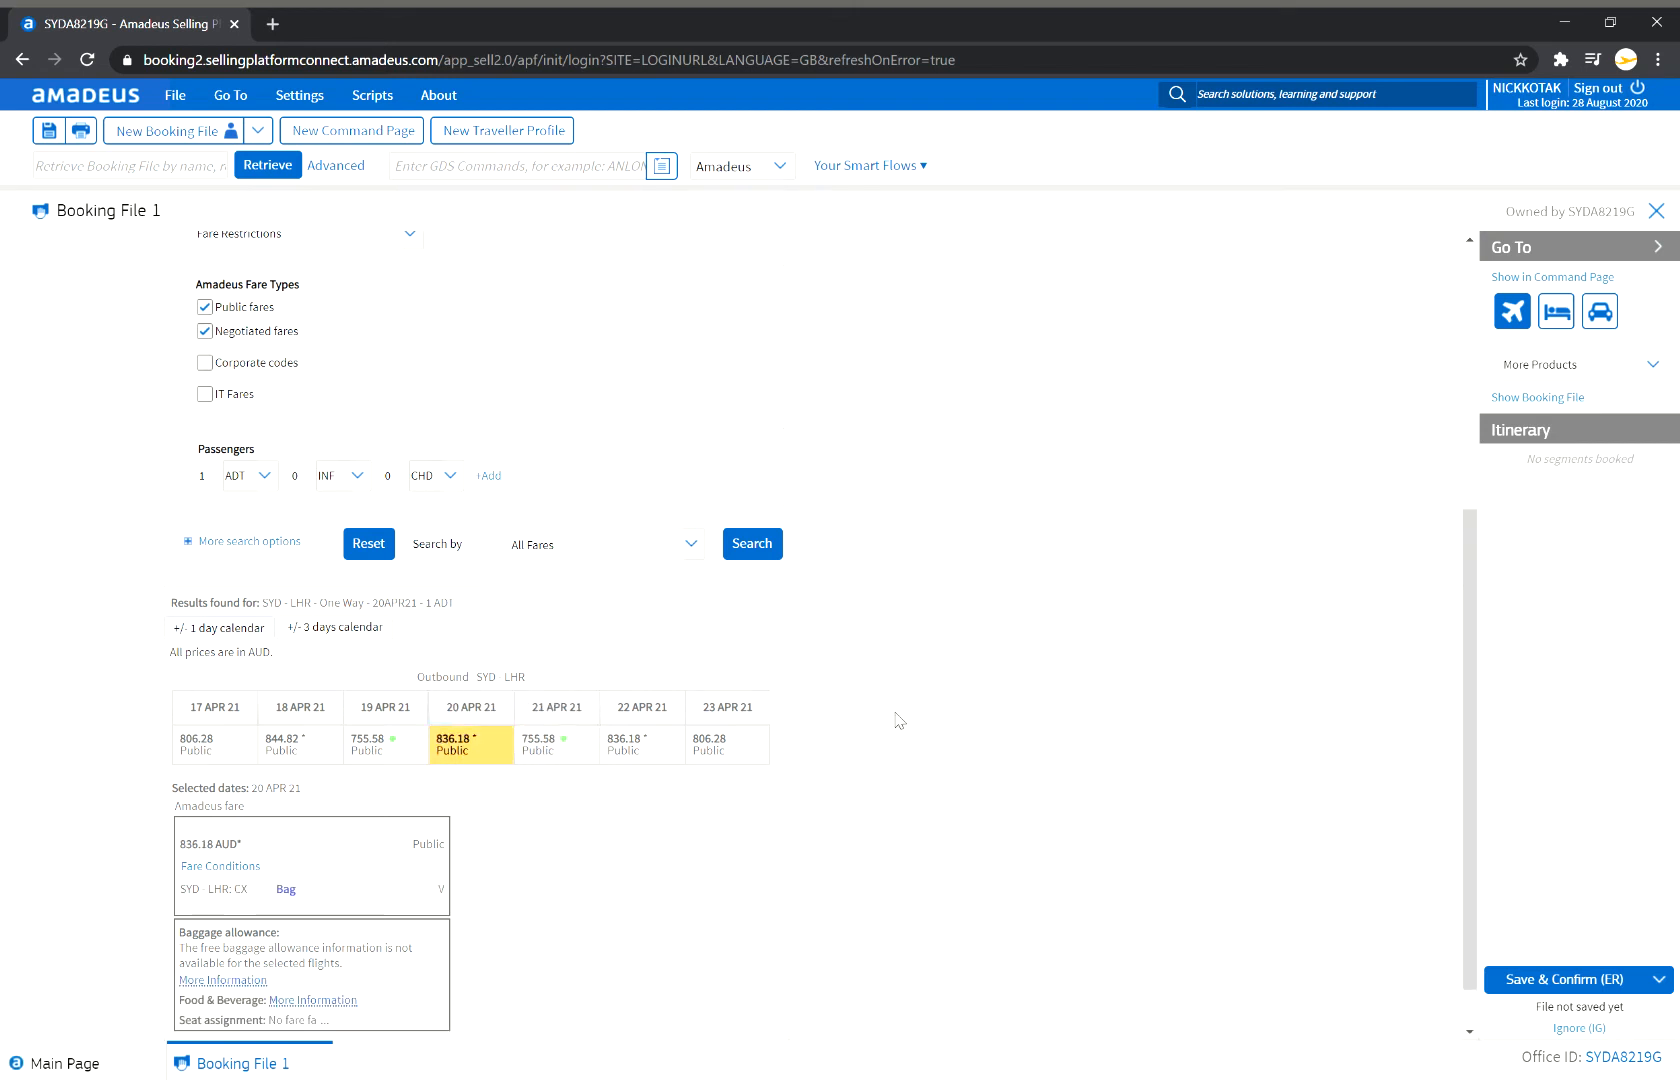
scroll(899, 720, down, 1)
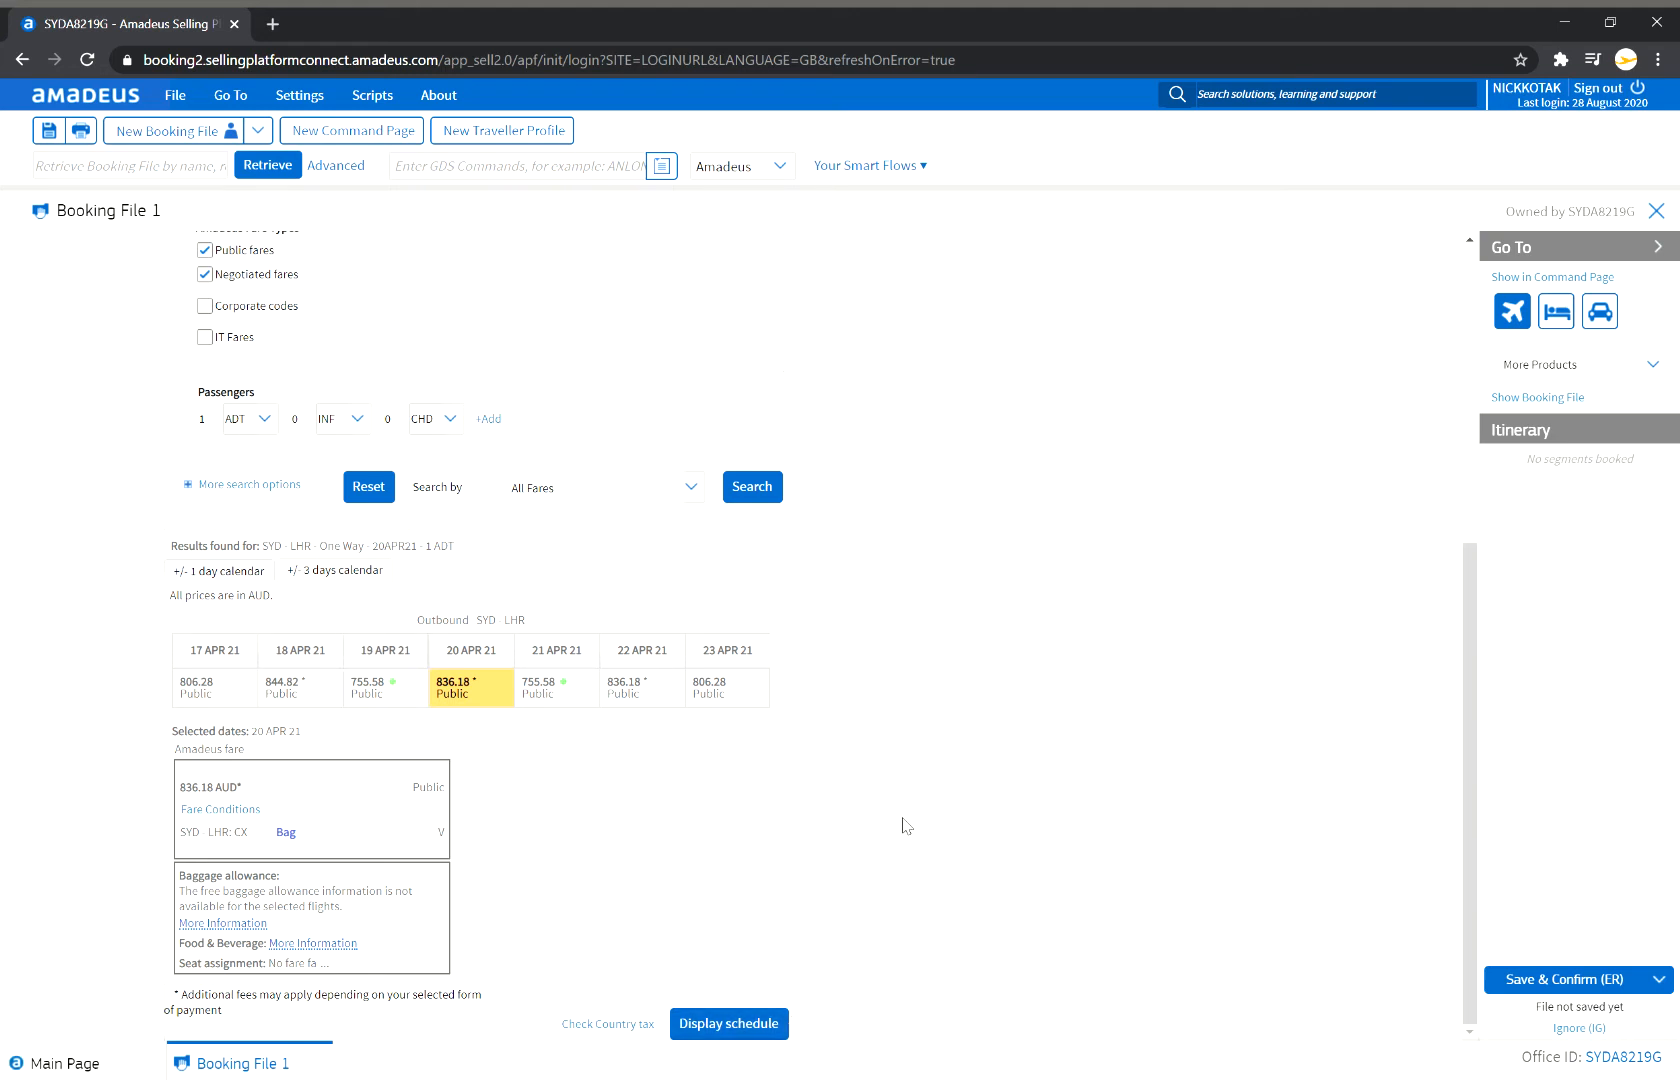
click(773, 1025)
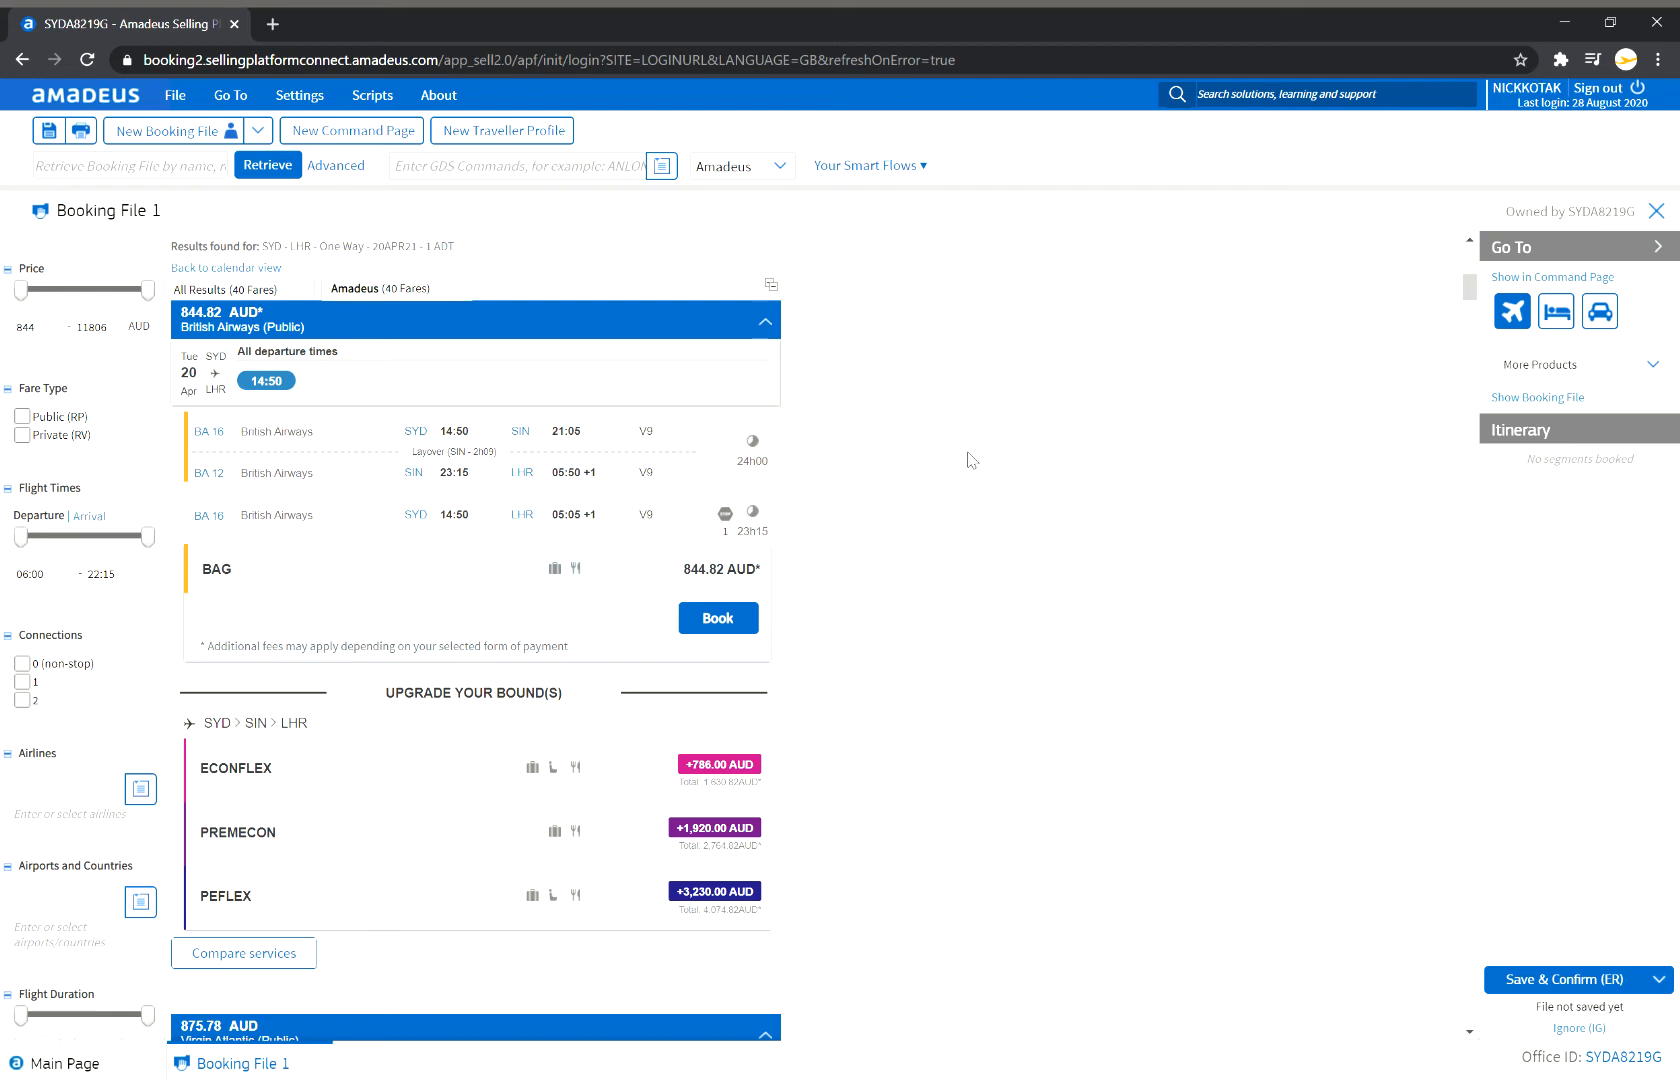
- Filter the schedule results to departure times from 06:00 to 14:59
scroll(600, 300, down, 1)
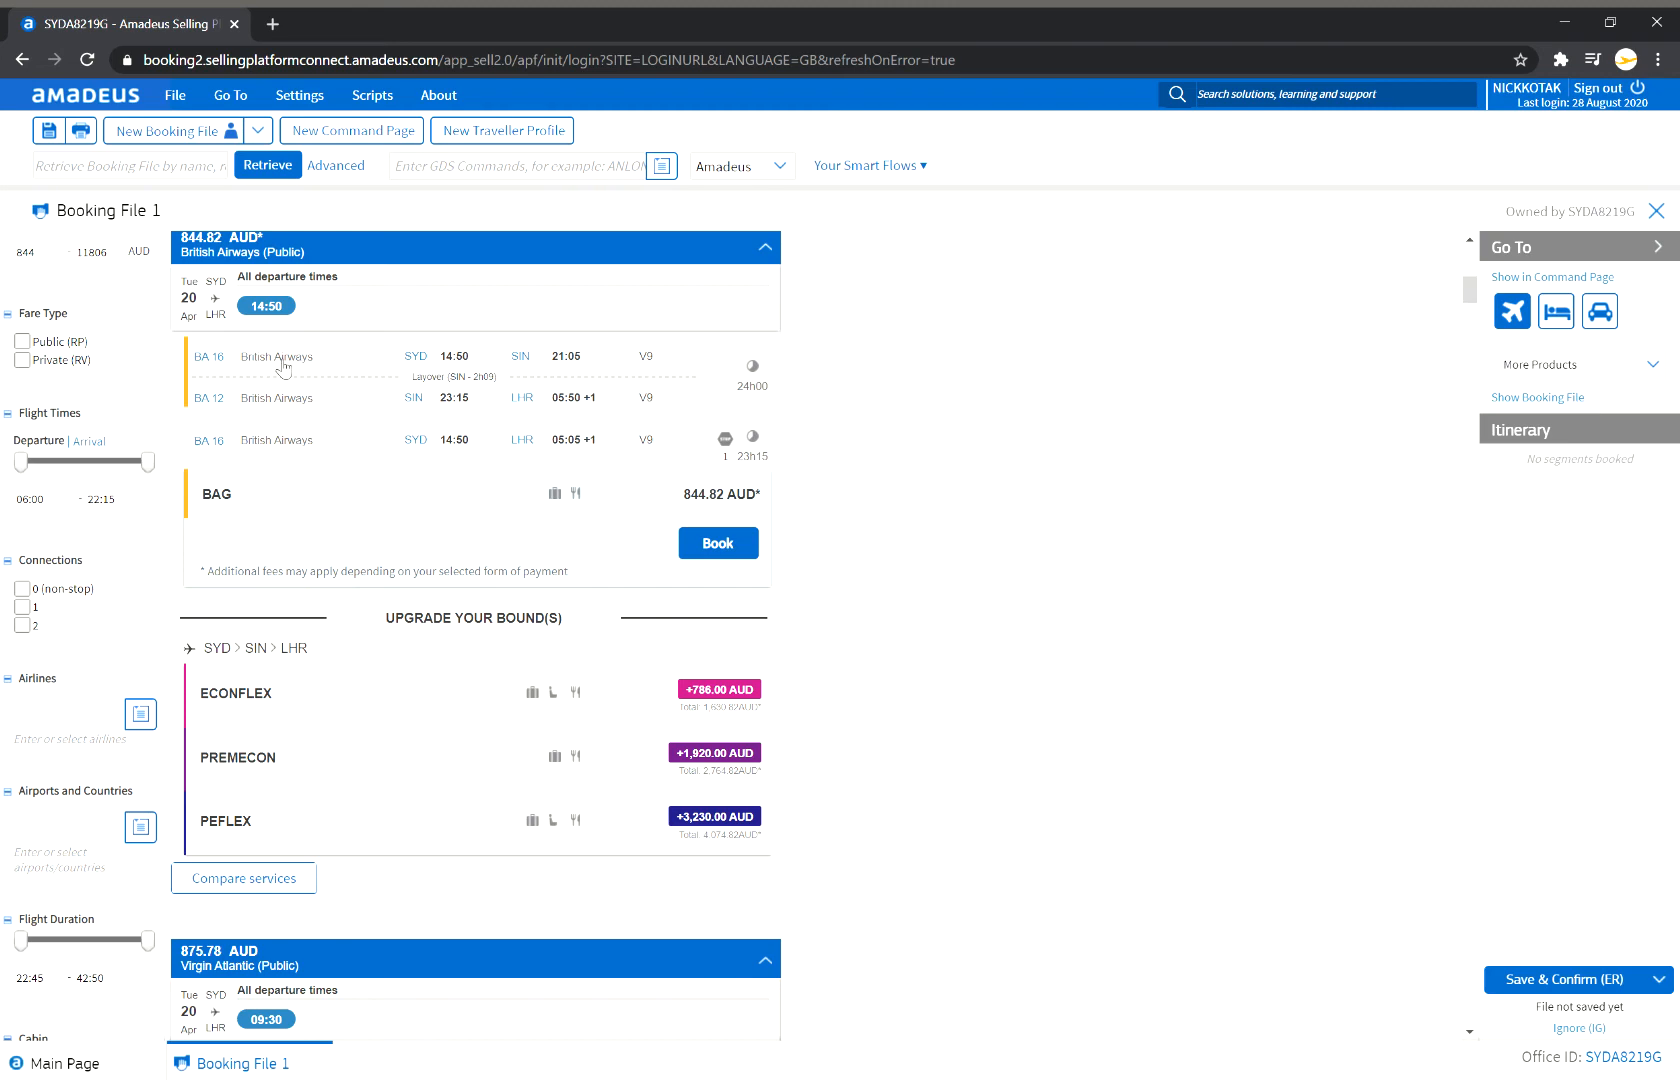
scroll(283, 368, up, 4)
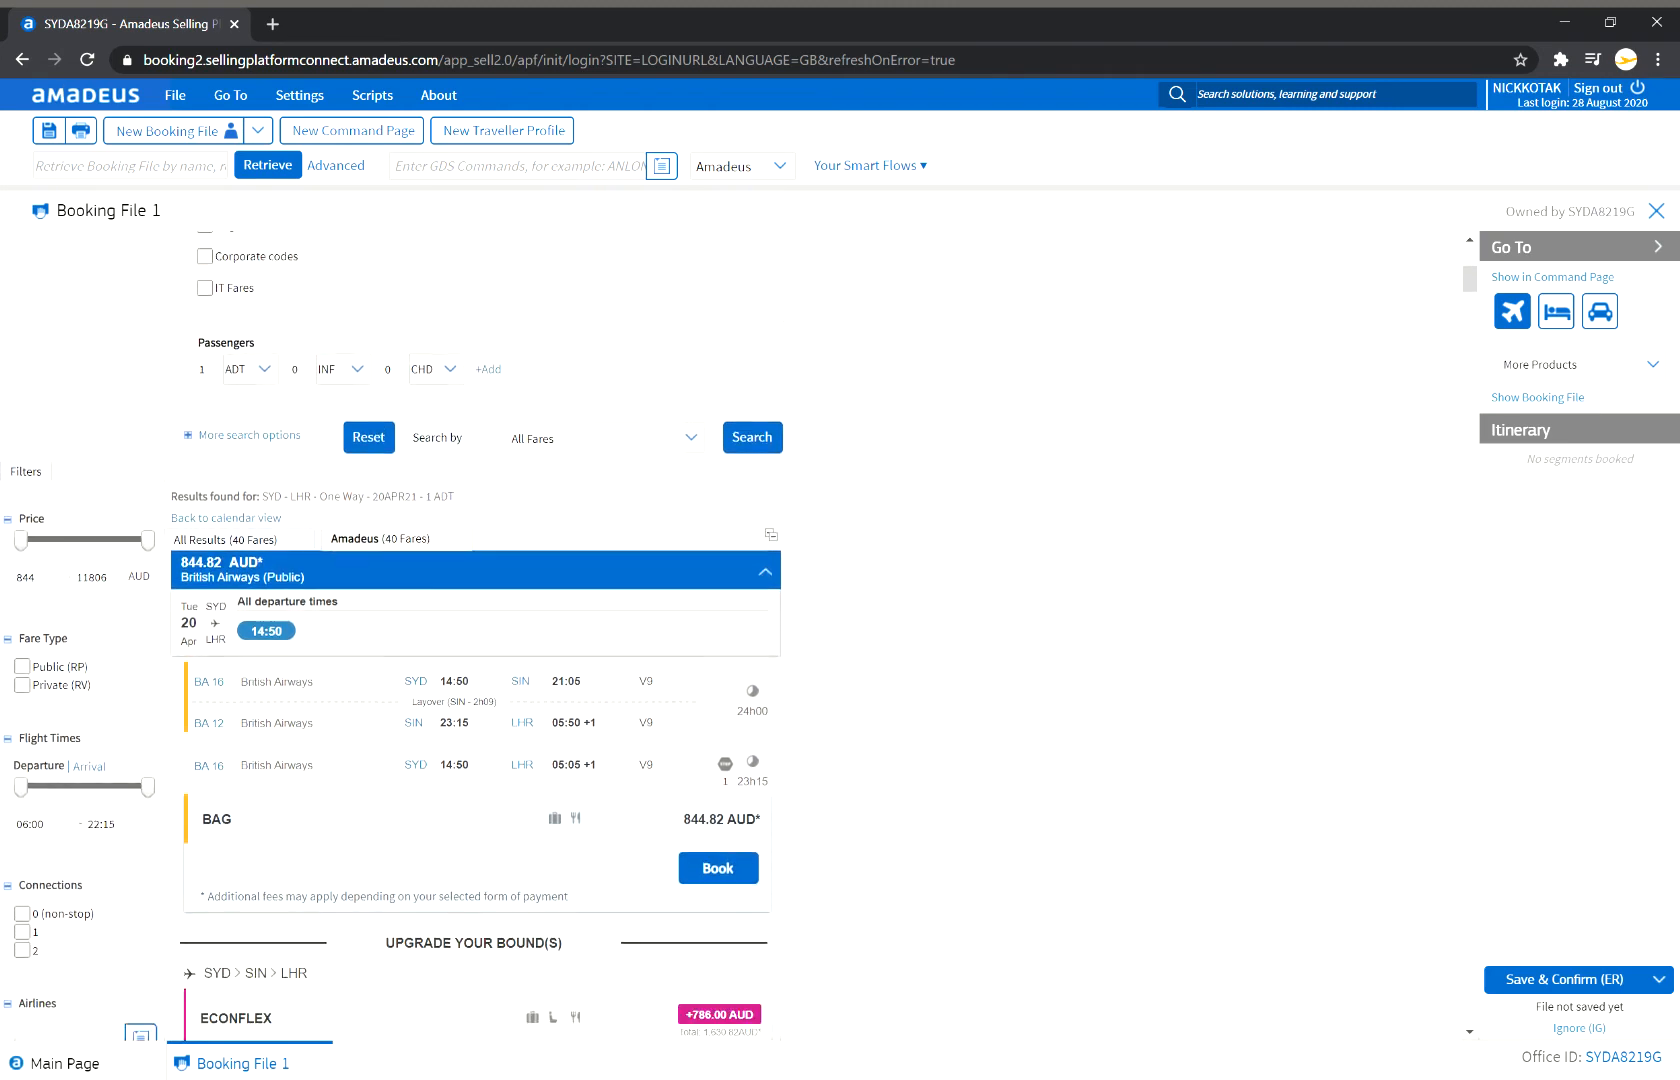
scroll(140, 335, down, 4)
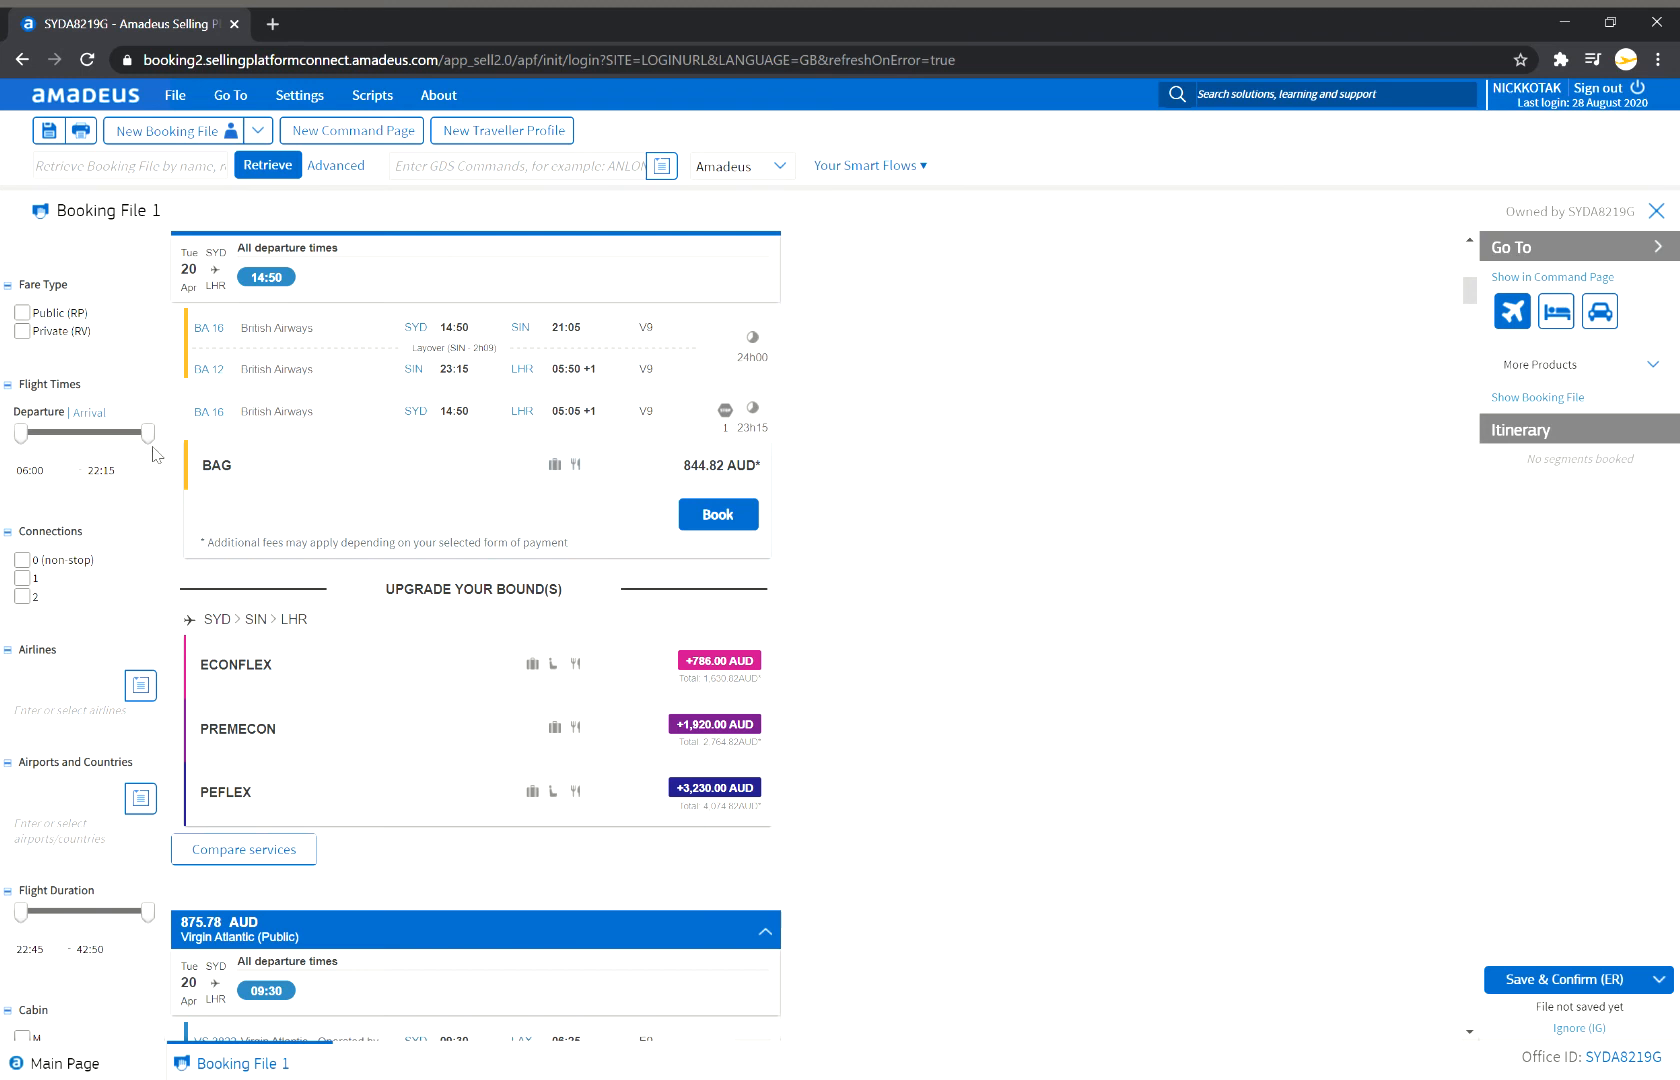
drag(155, 455, 101, 449)
click(67, 705)
- Limit the flight duration filter to a maximum of 29:10
scroll(67, 705, down, 1)
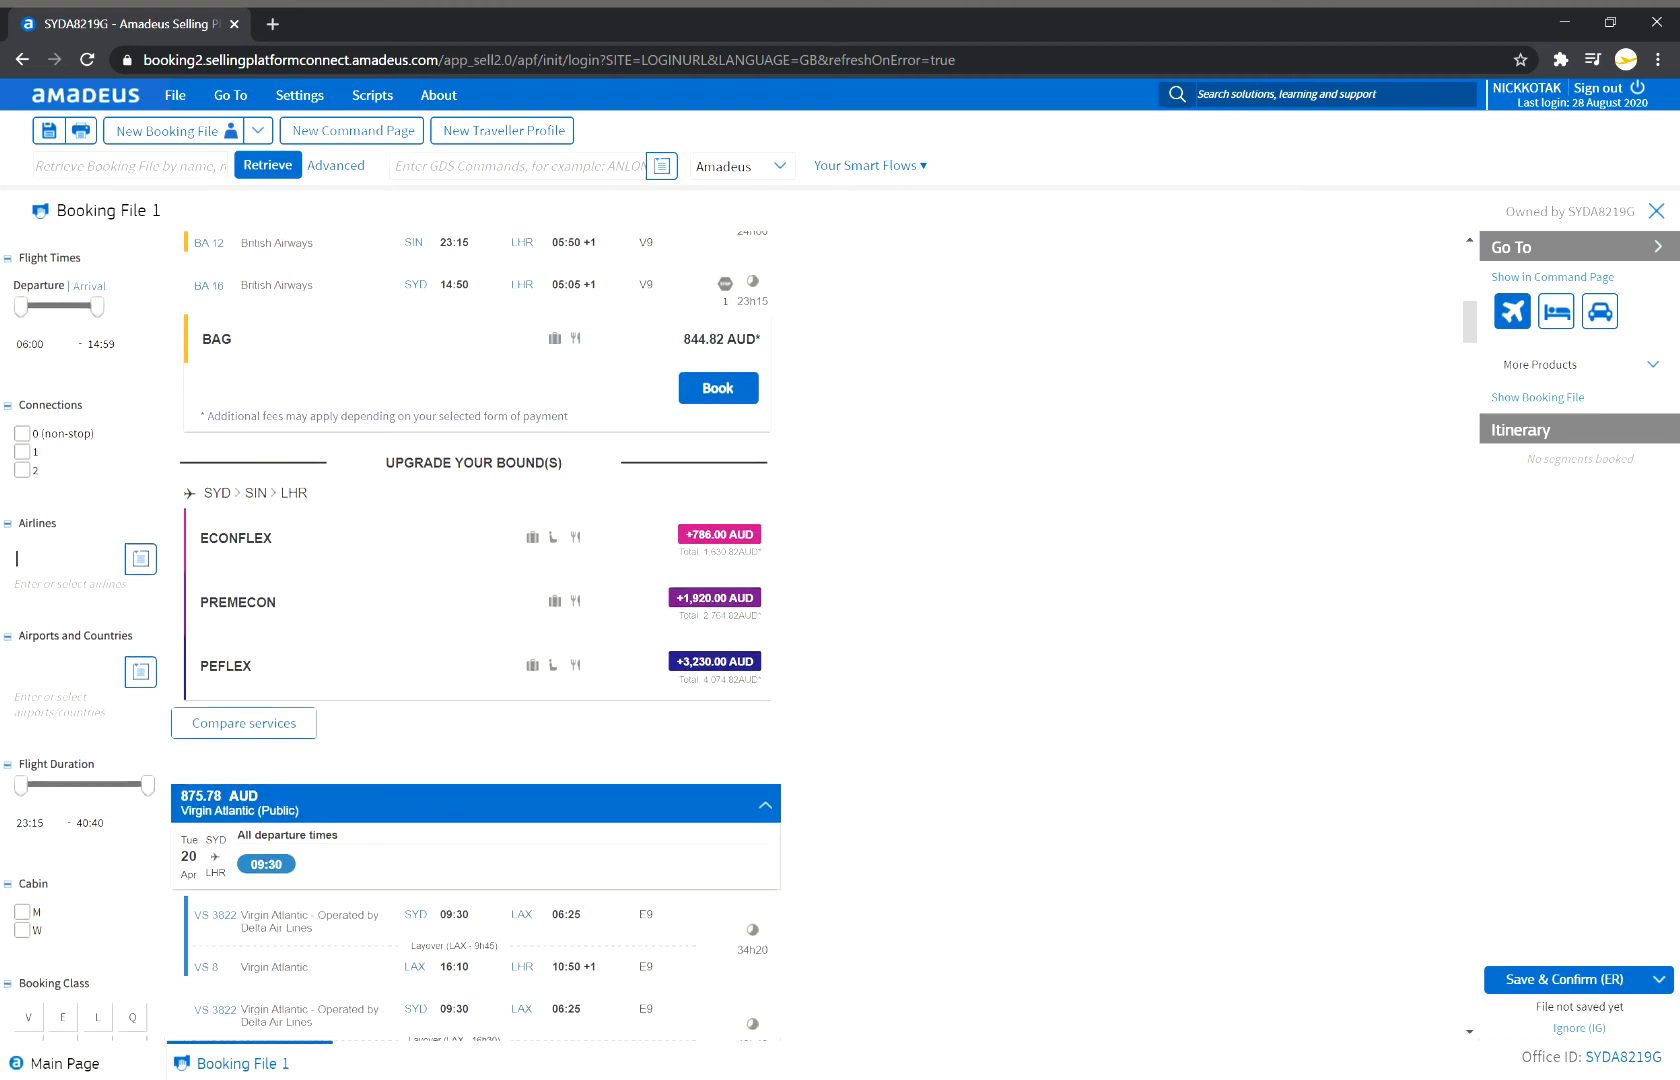
scroll(67, 705, down, 3)
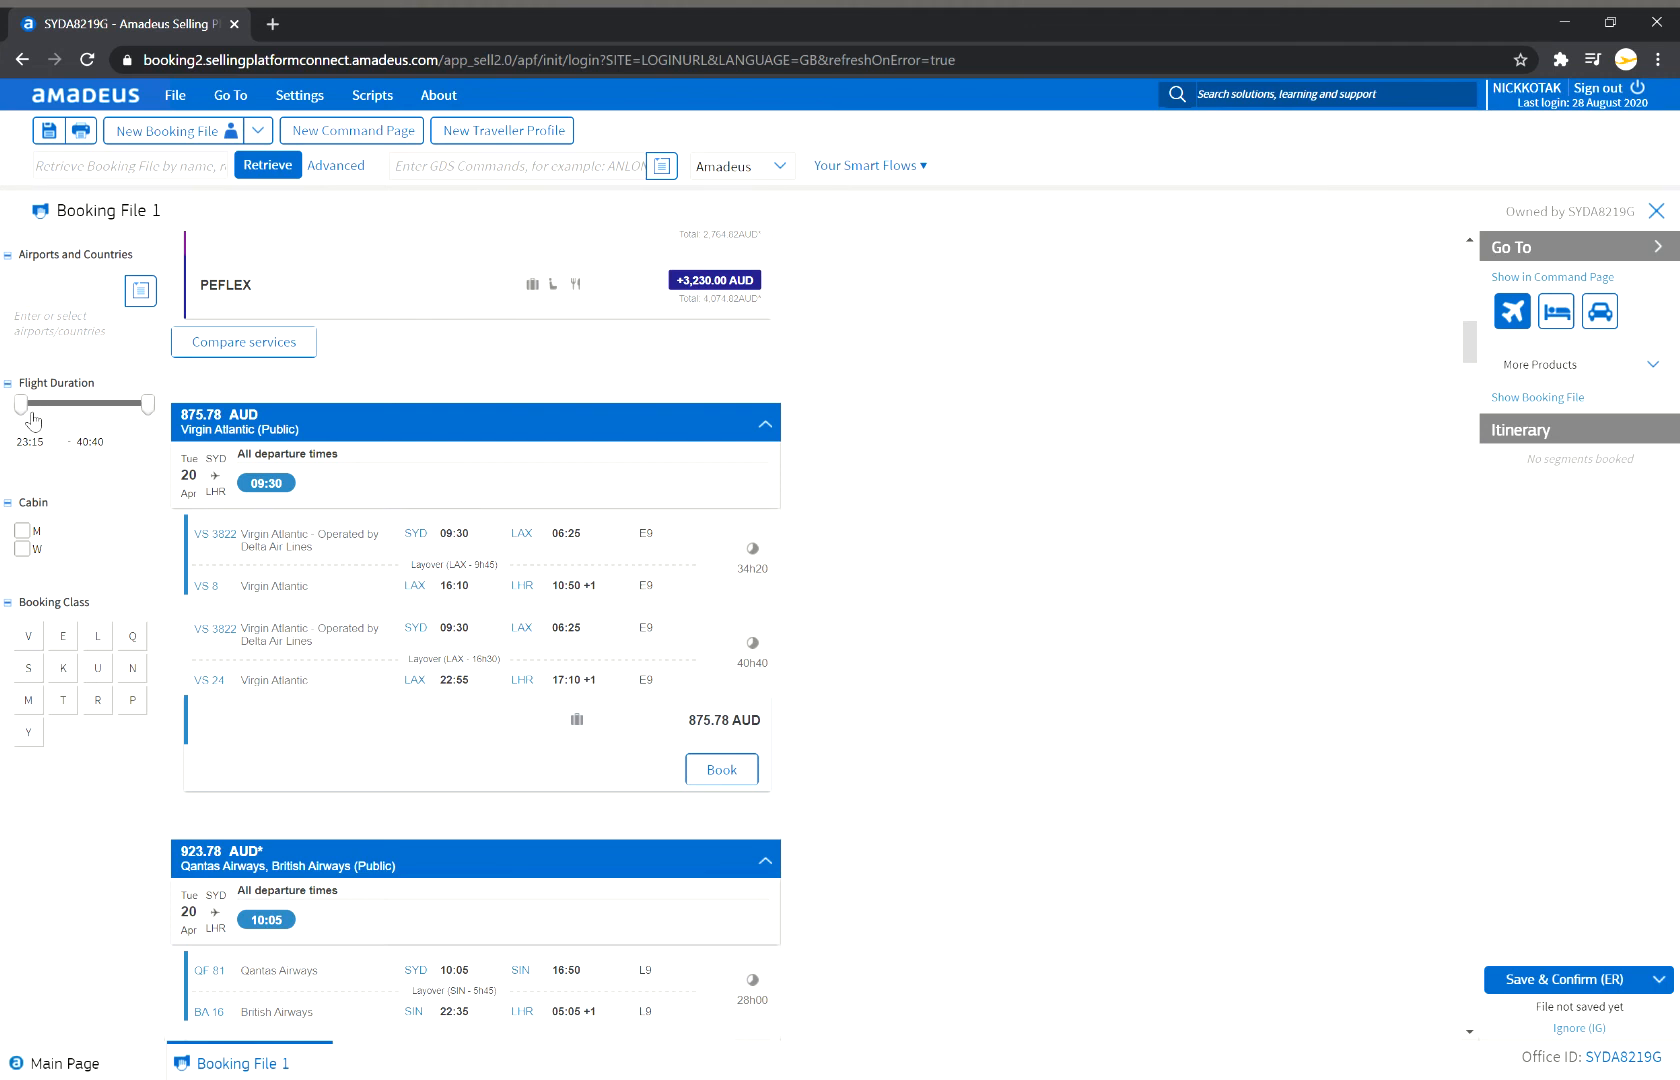
drag(150, 406, 78, 425)
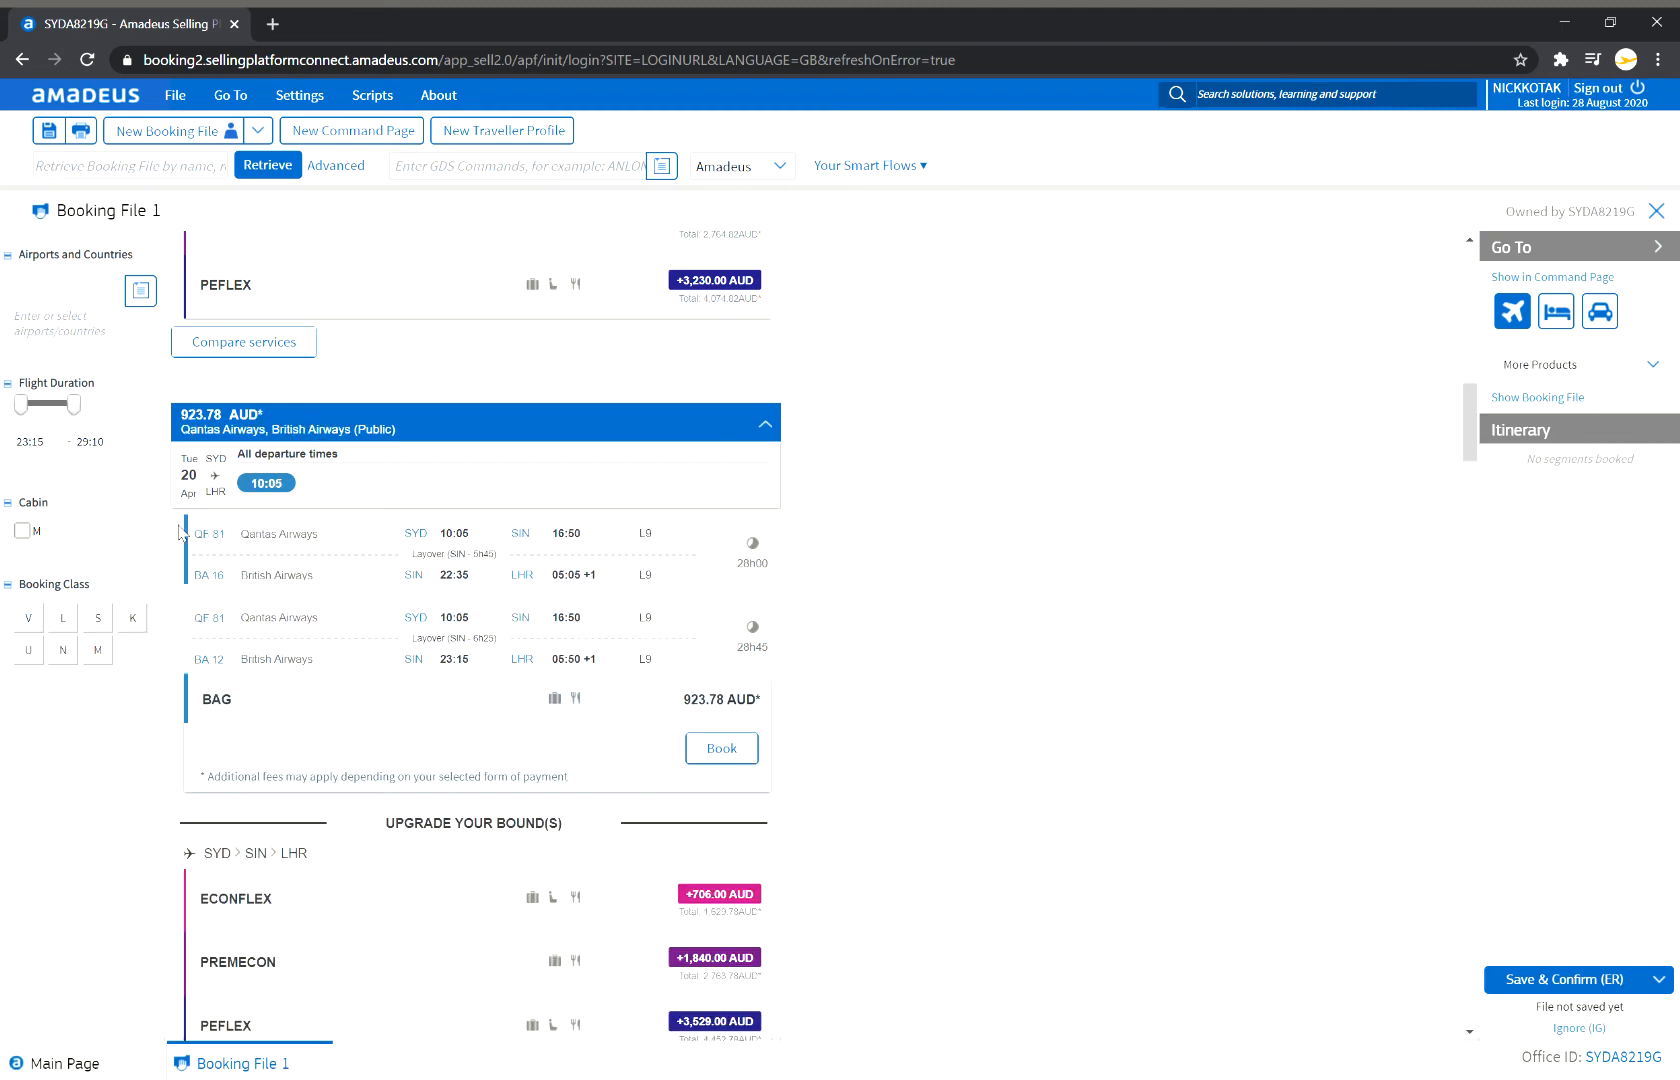
- Book the 844.82 AUD British Airways fare with BA 16 and BA 12 from Sydney to Heathrow via Singapore
scroll(424, 514, up, 10)
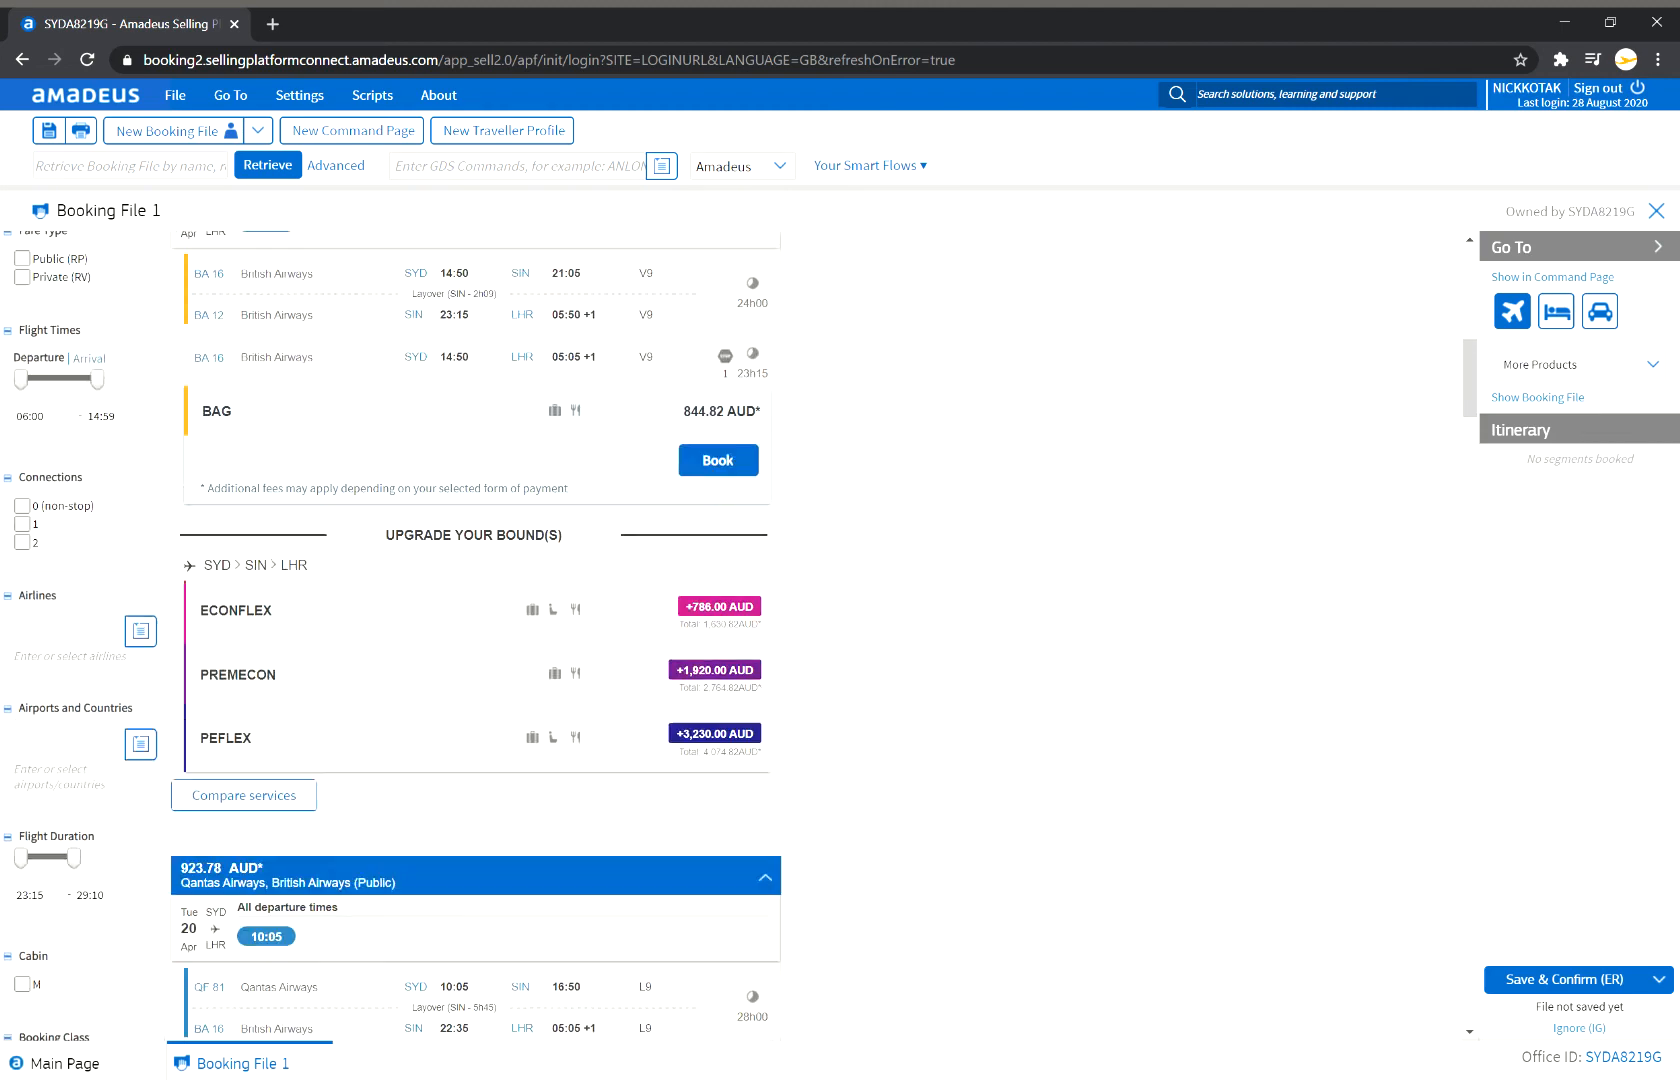
scroll(900, 600, down, 8)
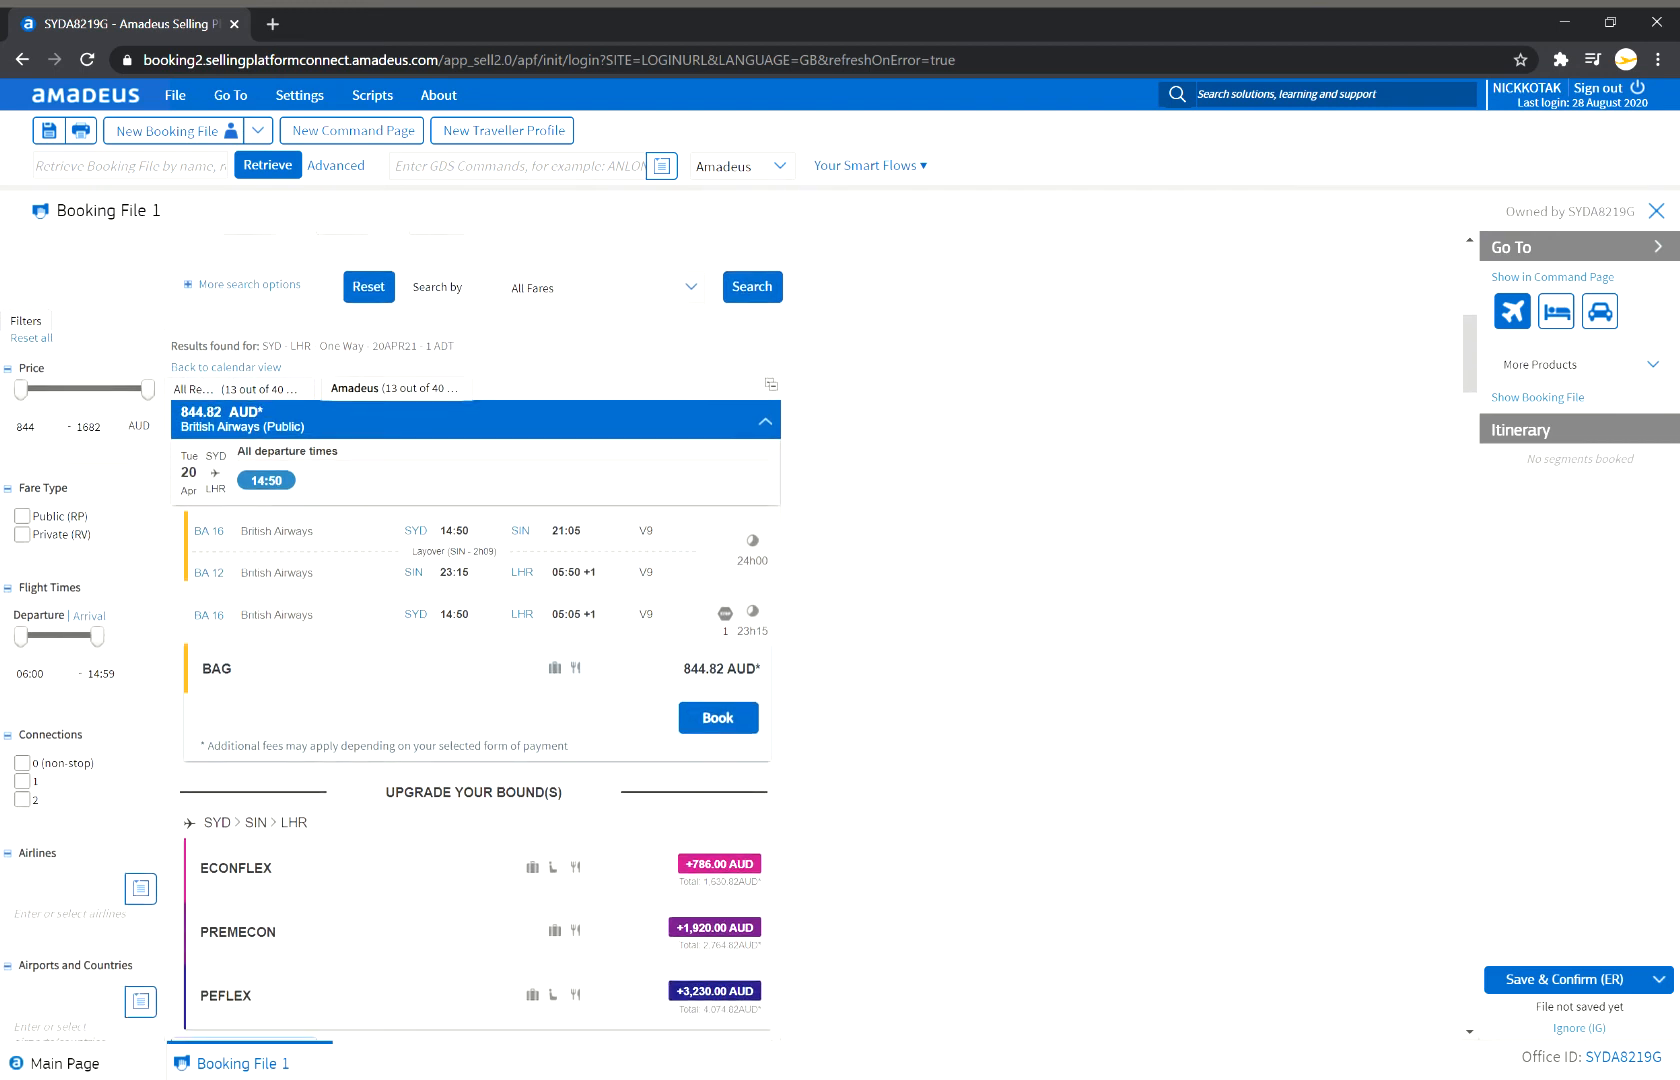
click(718, 634)
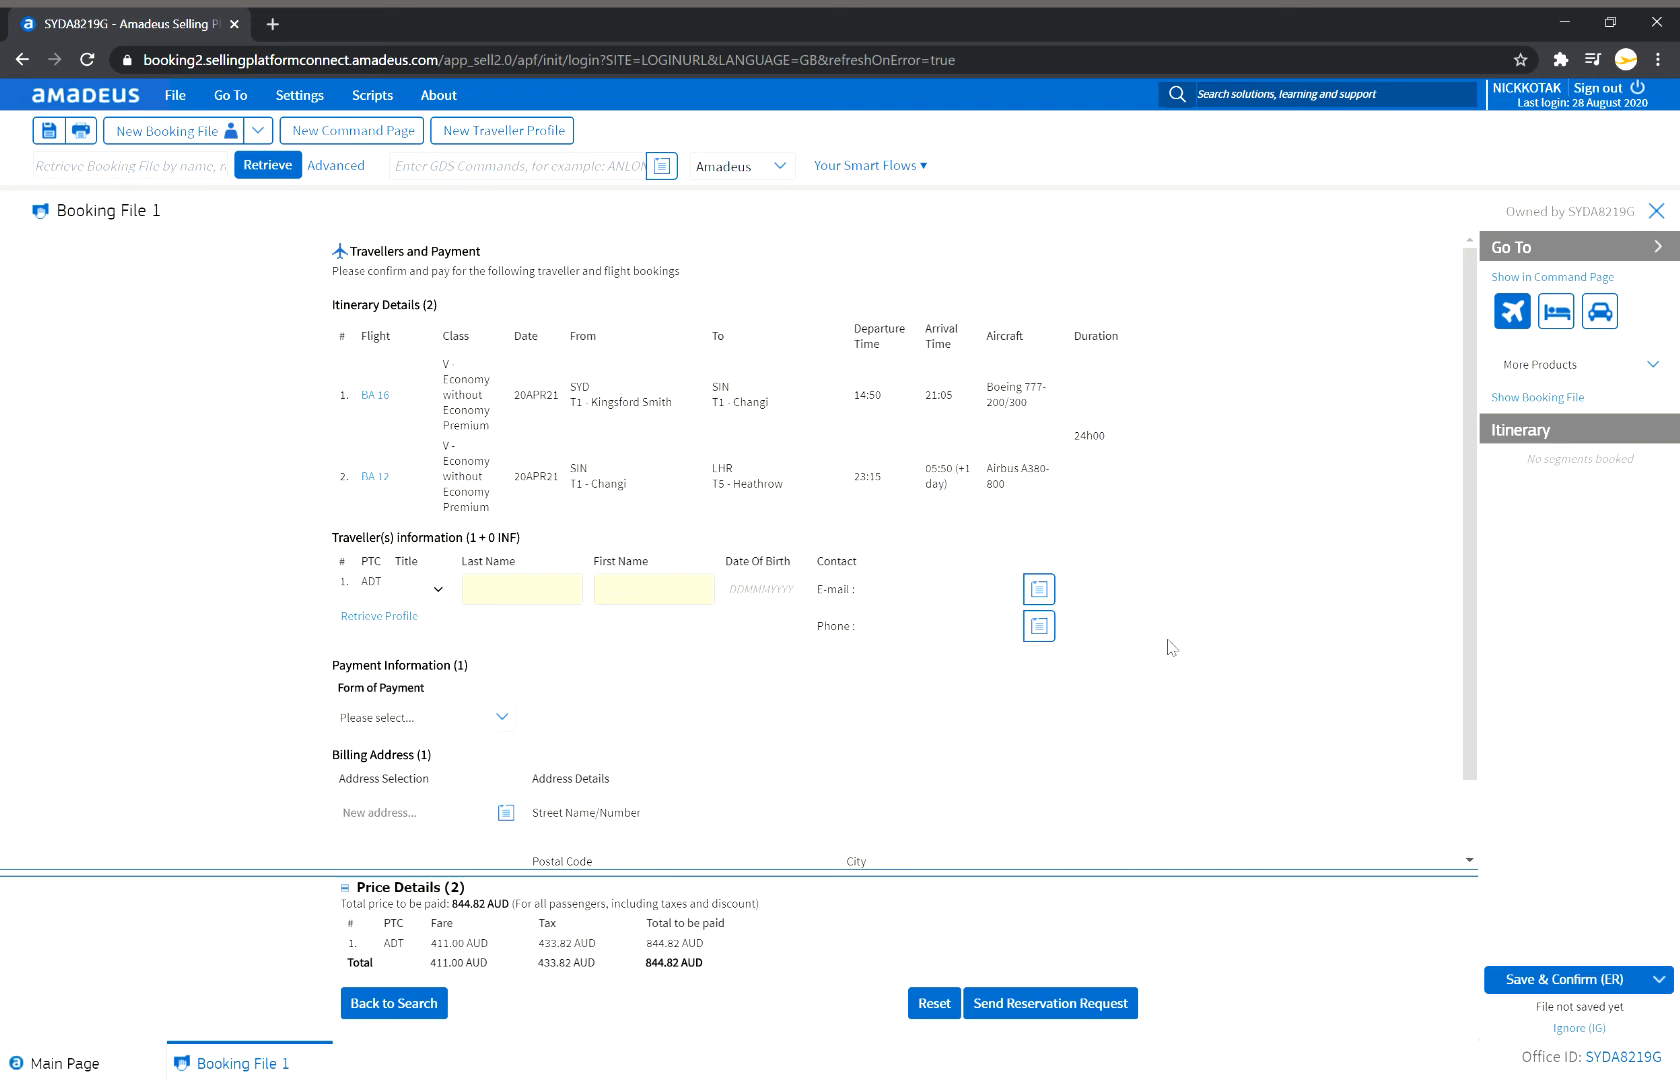
- Set the adult traveller's title to Mr and fill in the last name, first name and date of birth
scroll(1041, 585, down, 1)
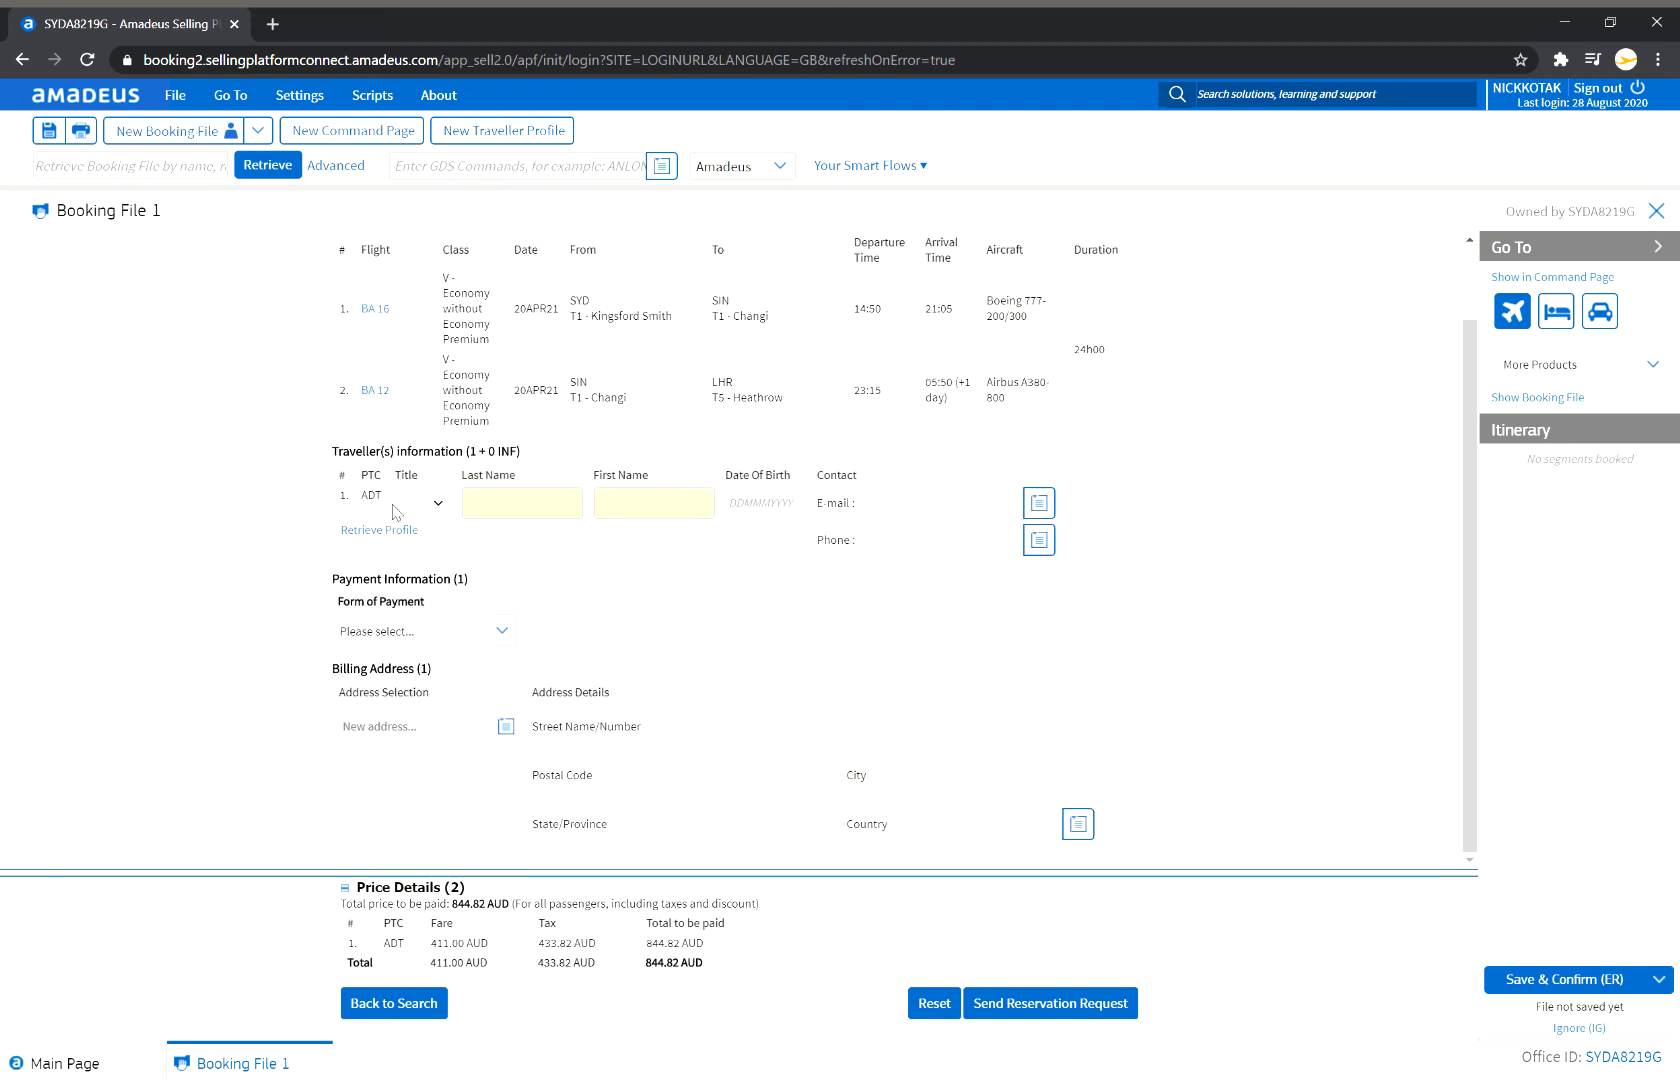
key(m)
key(Tab)
text(abc)
key(Tab)
text(def)
key(Tab)
text(27/11/1985)
key(Tab)
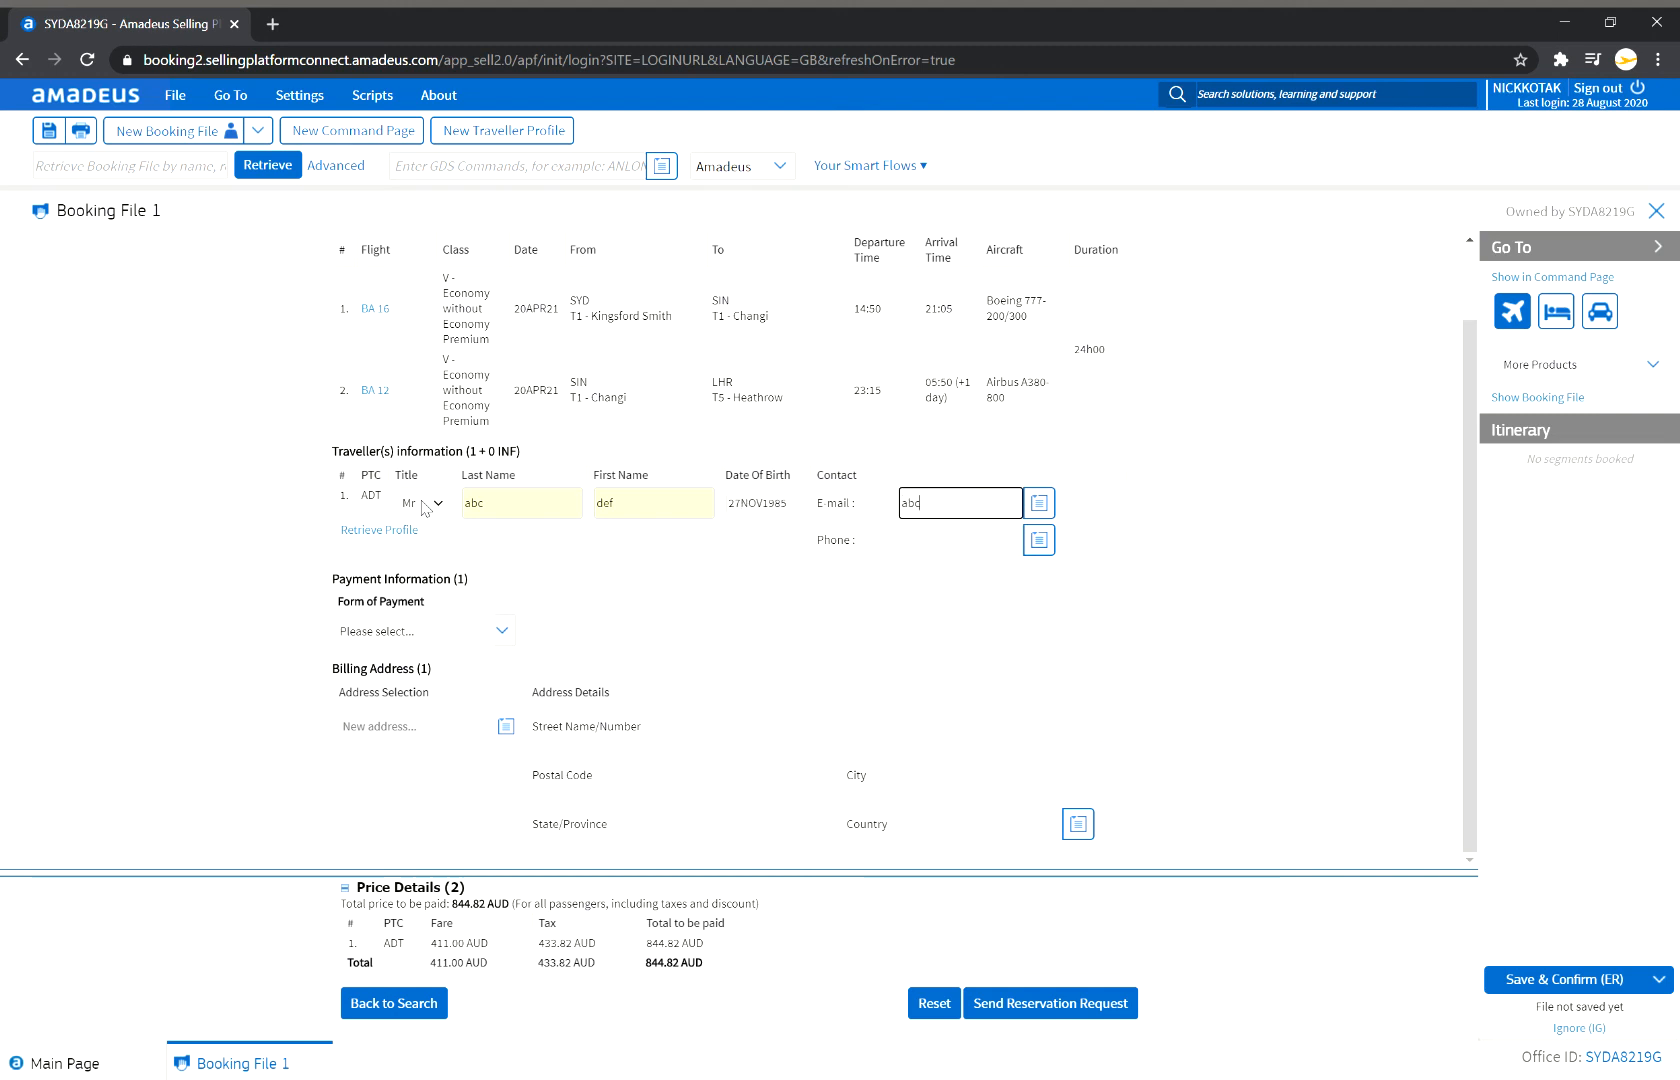
- Fill in the traveller's contact e-mail address and phone number
key(Tab)
key(Tab)
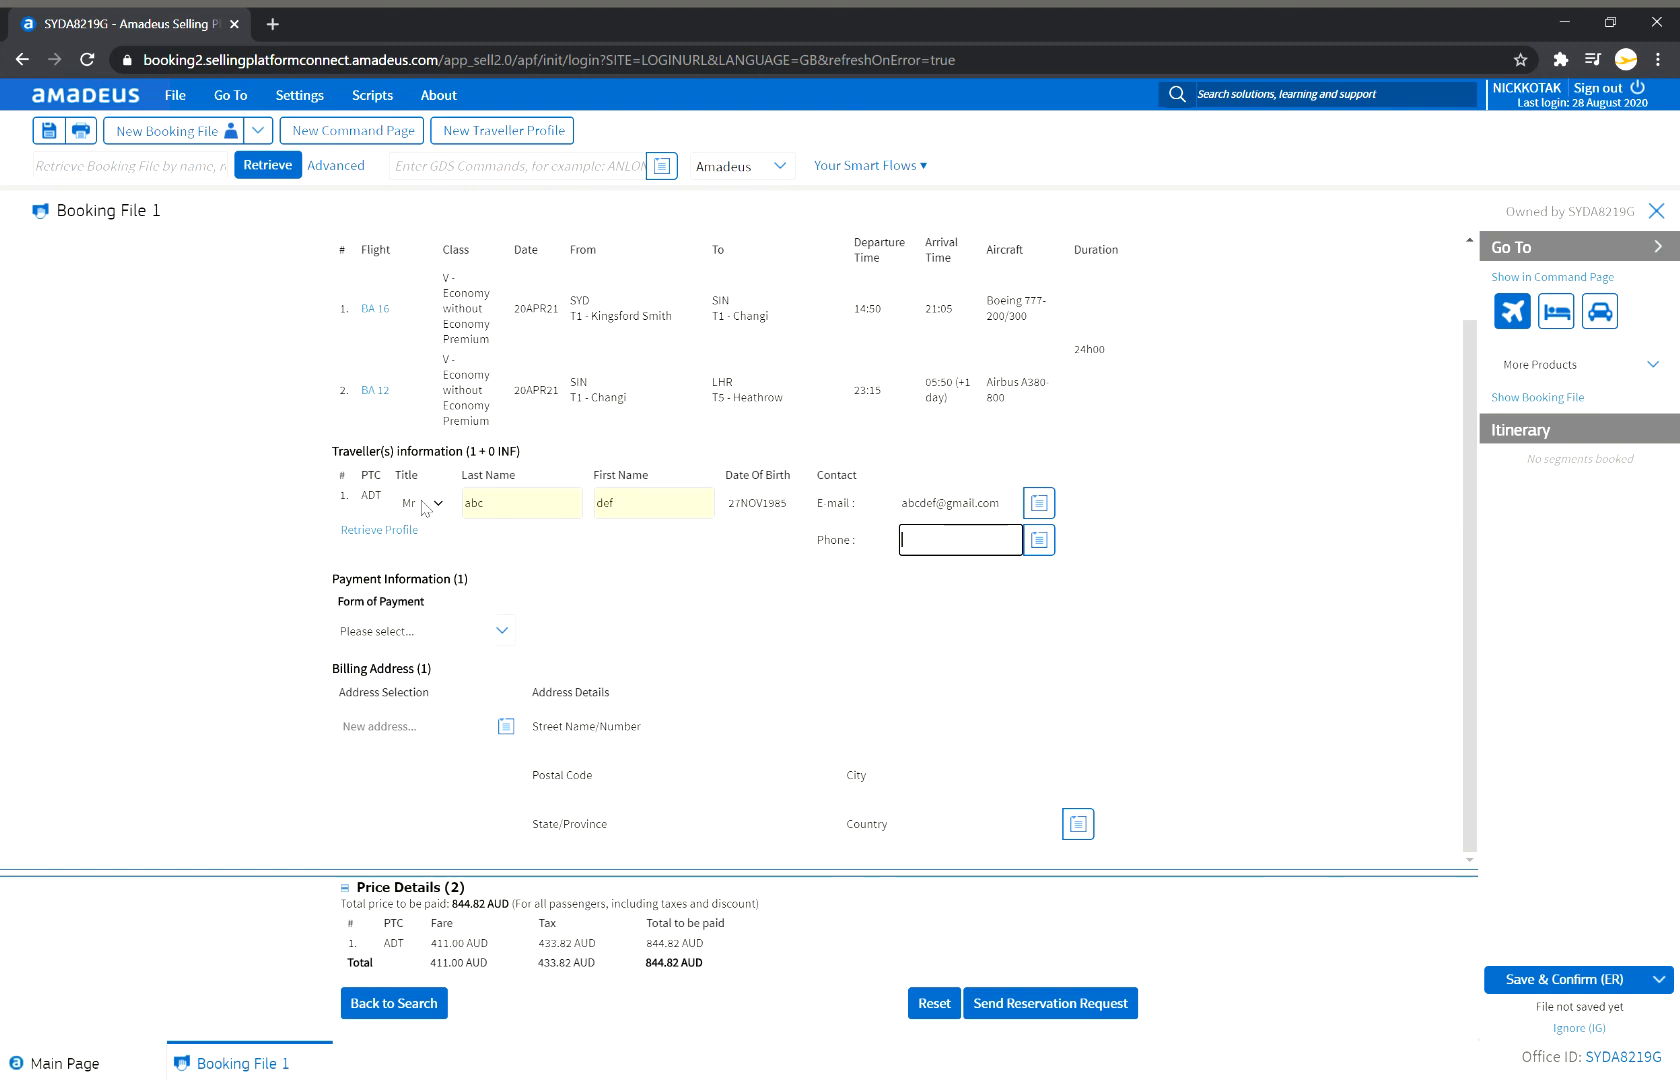
text(0411111111)
key(Tab)
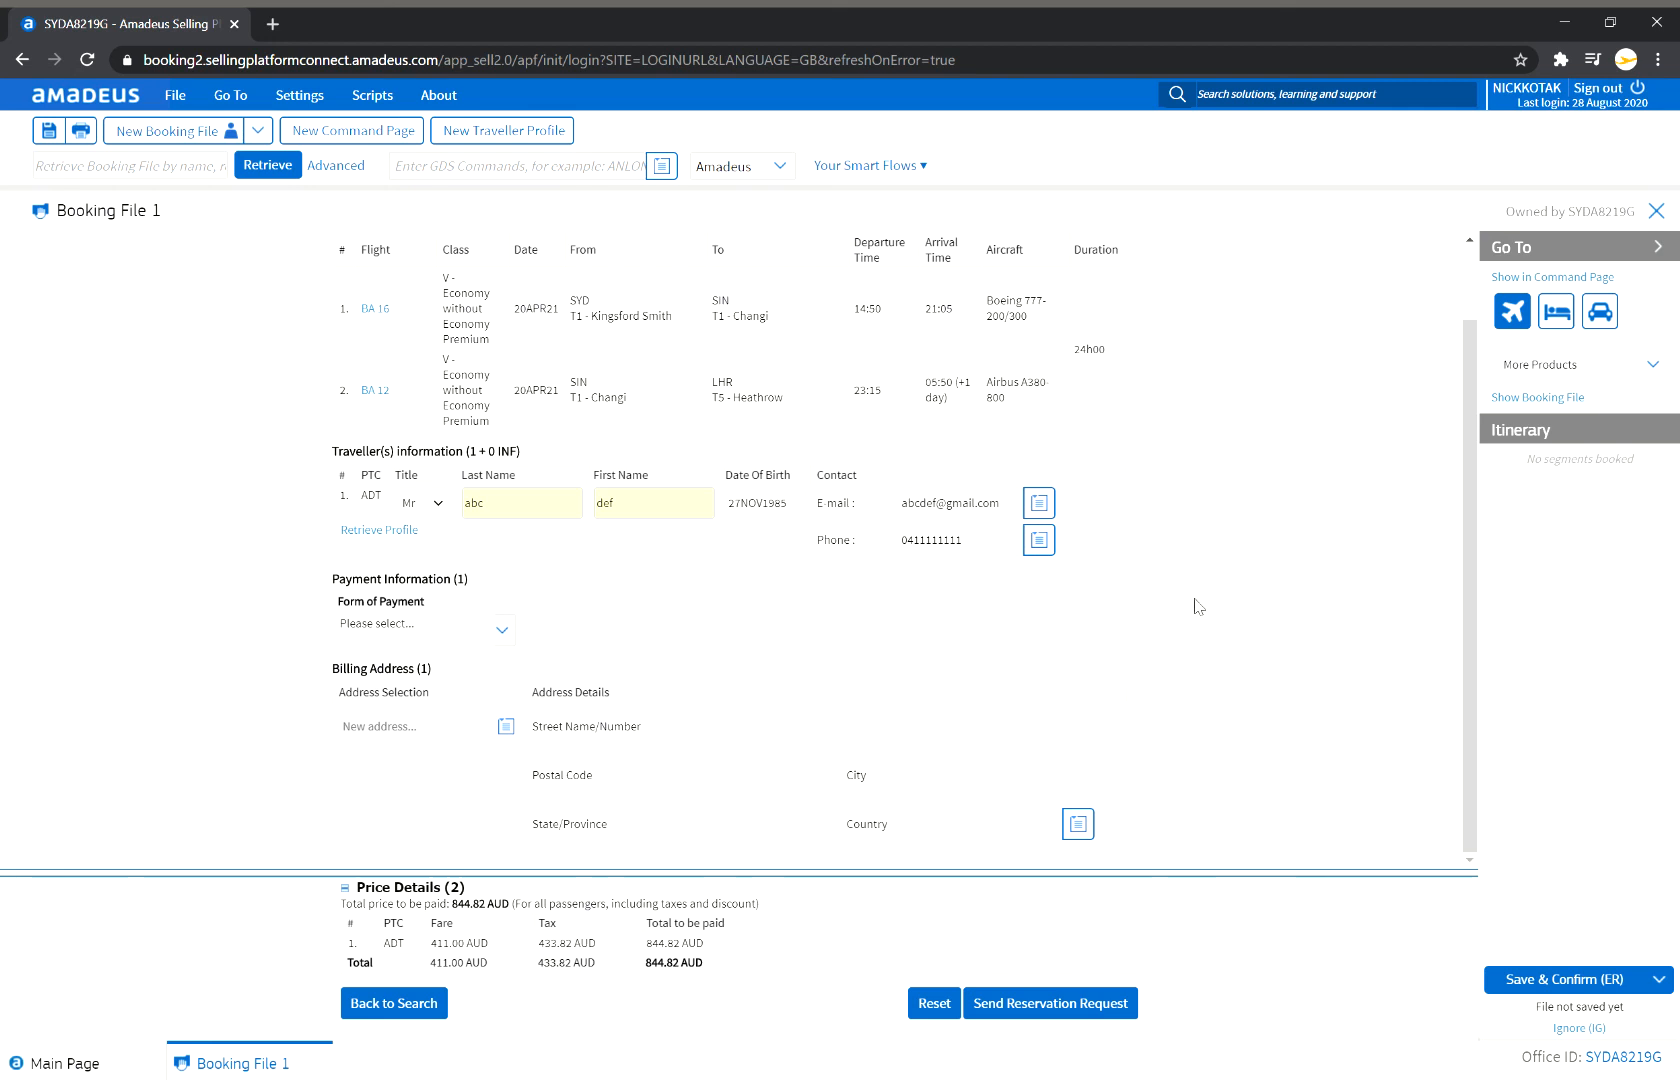
- Send the reservation request and show the resulting booking in the command page
scroll(1198, 606, up, 2)
scroll(1198, 606, down, 2)
click(1098, 1005)
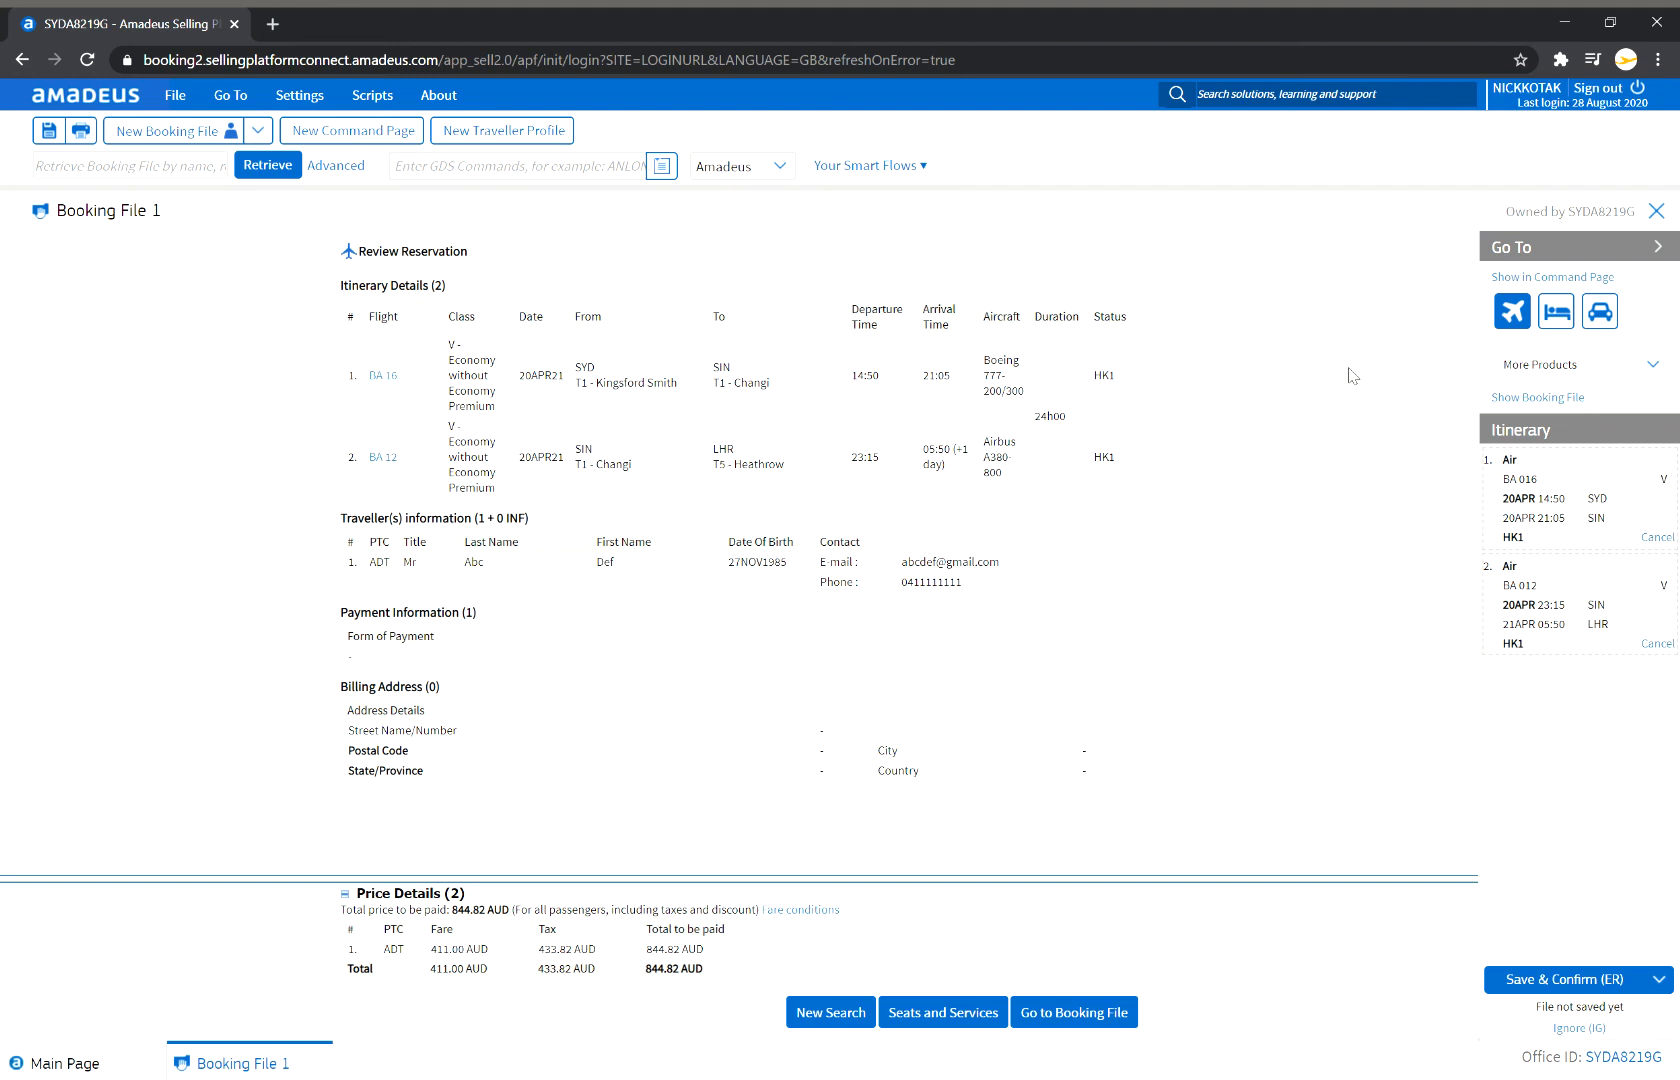
click(1517, 280)
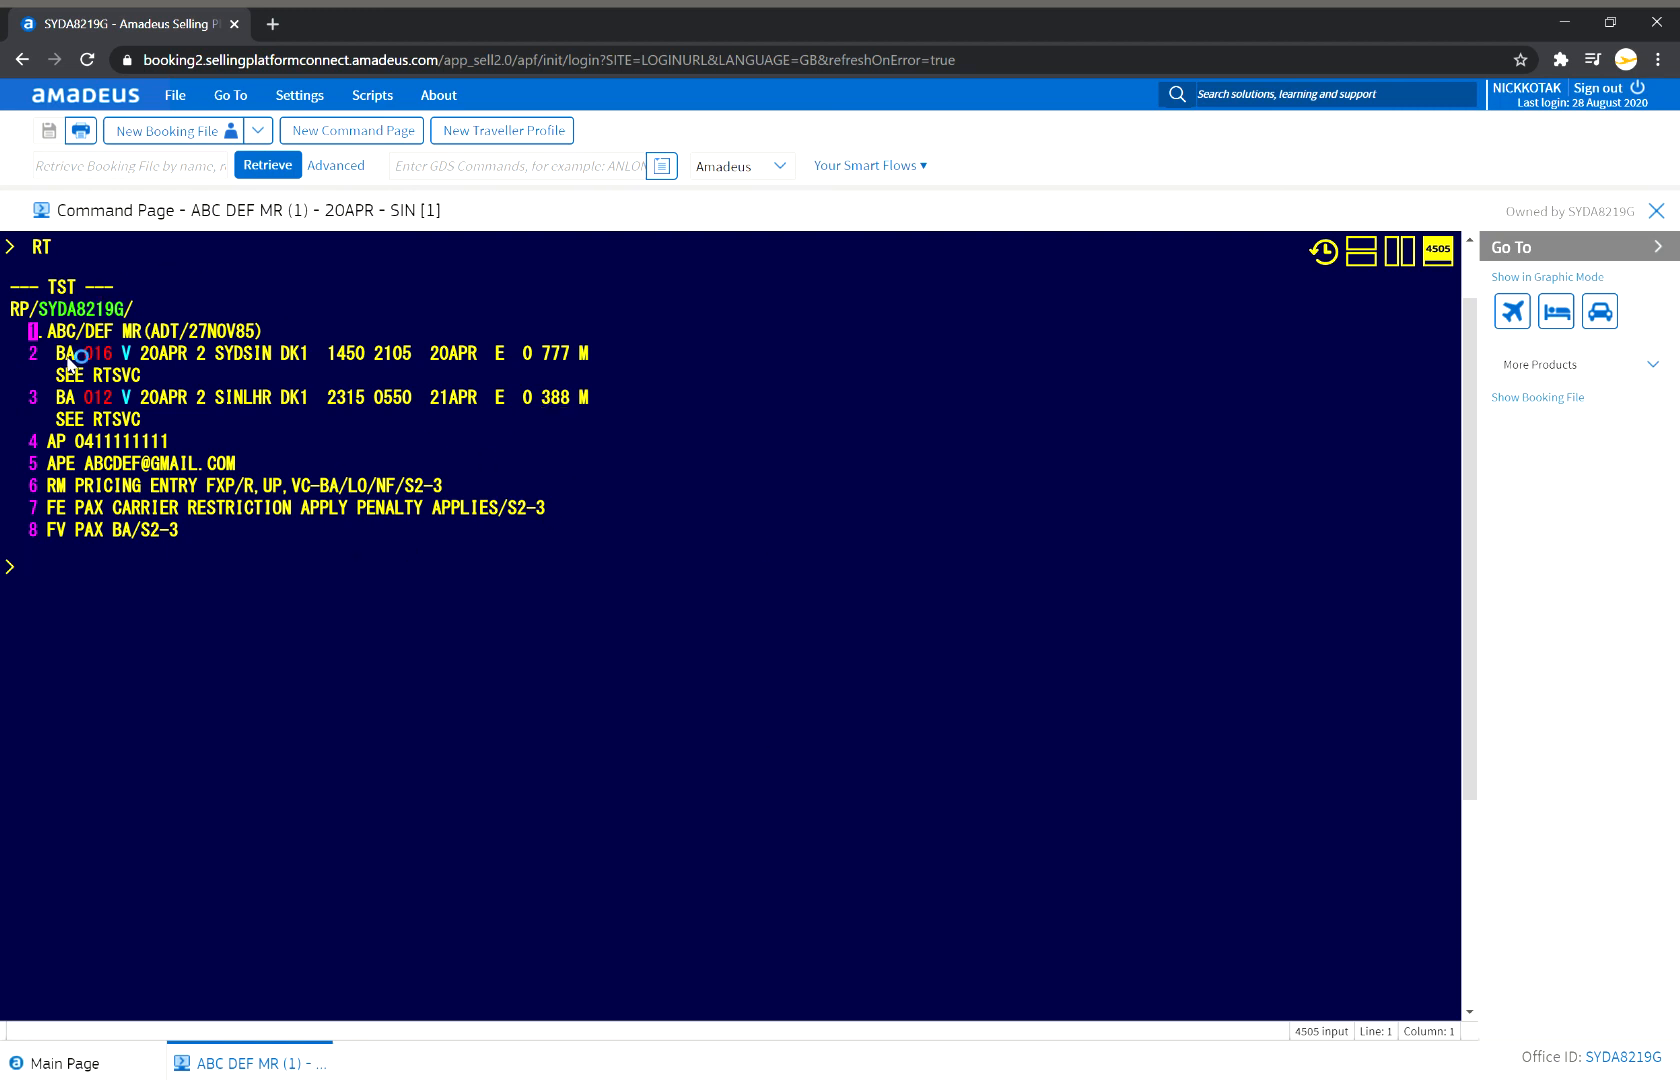
mouse_move(60, 353)
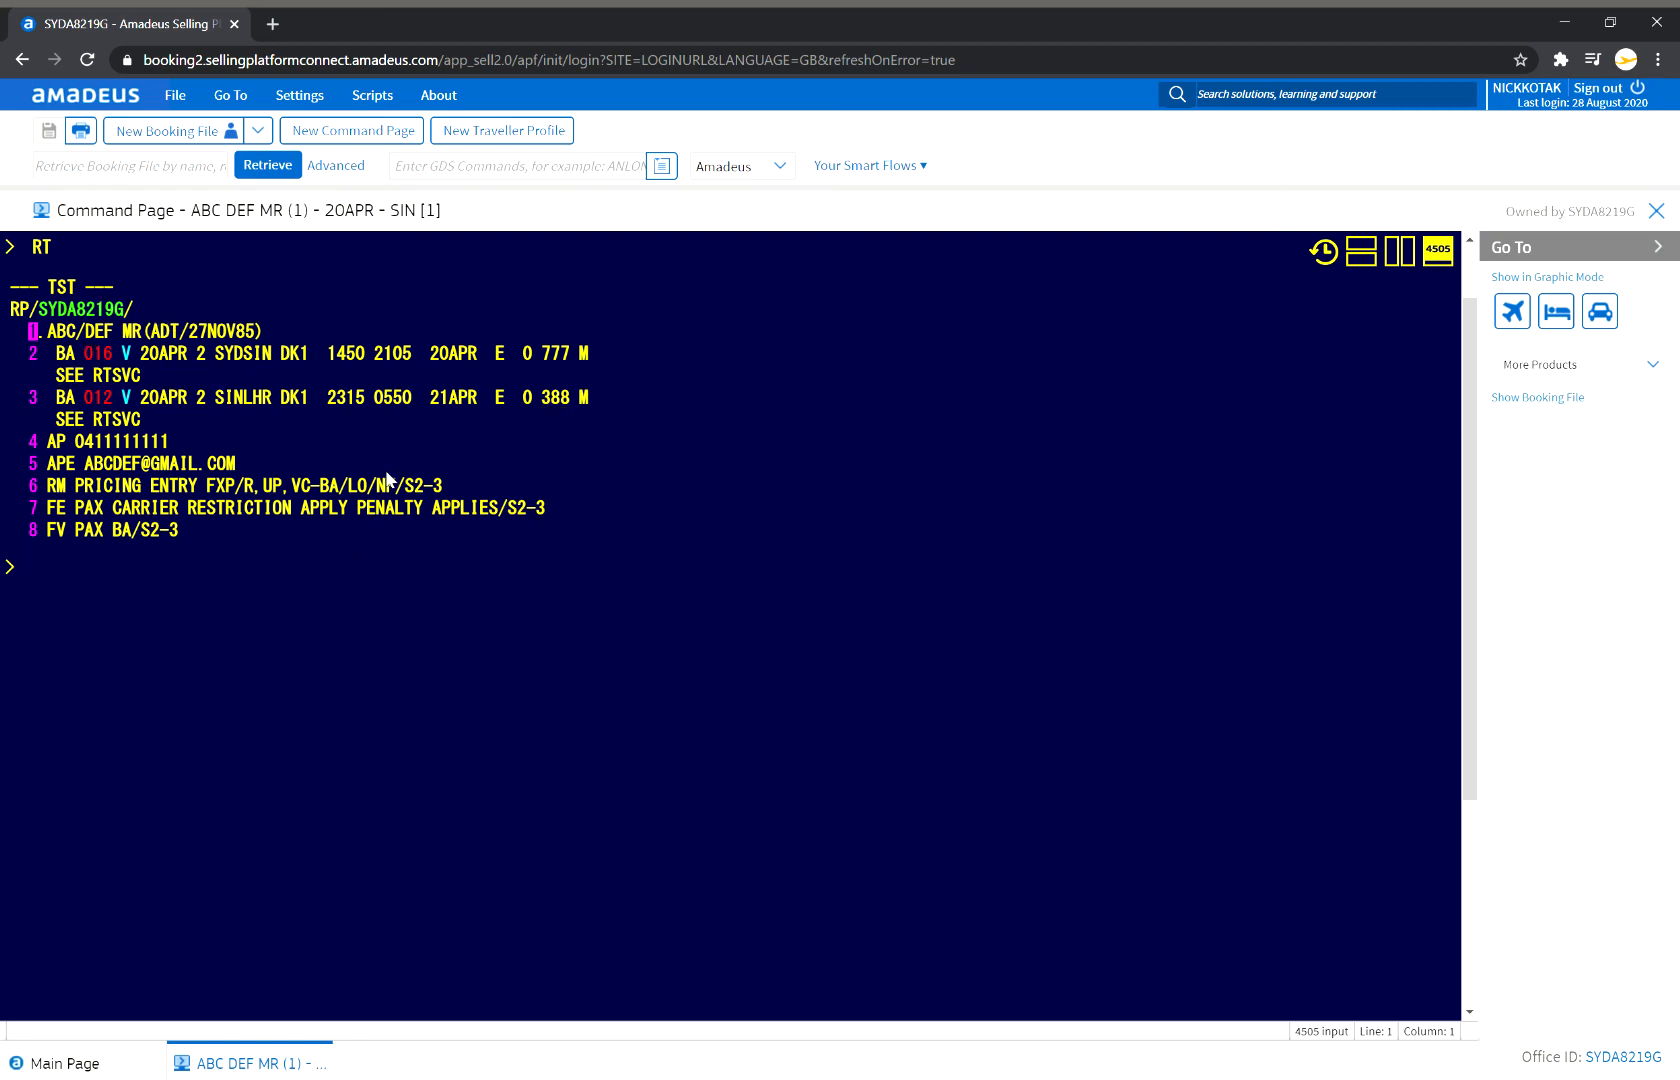